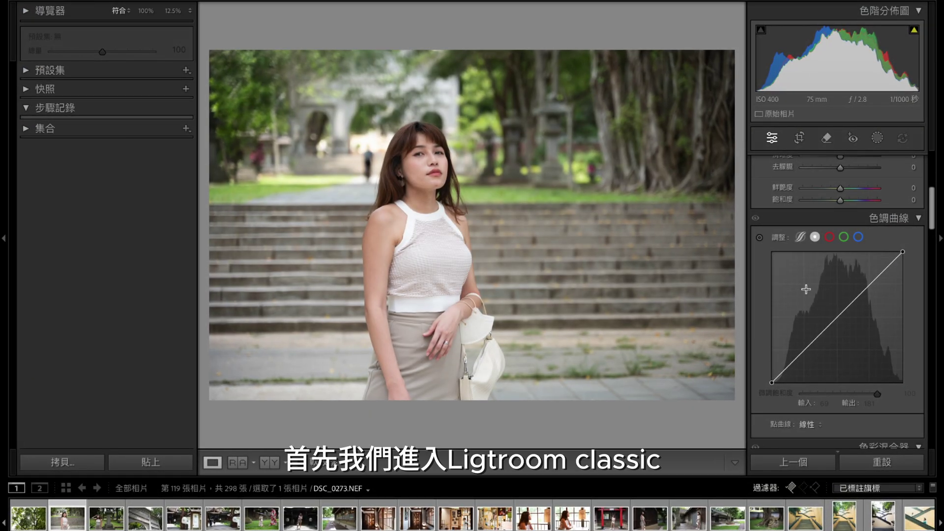
Lift the RGB curve's black point, add shadow and highlight points, and lower white to 248
scroll(868, 284, down, 1)
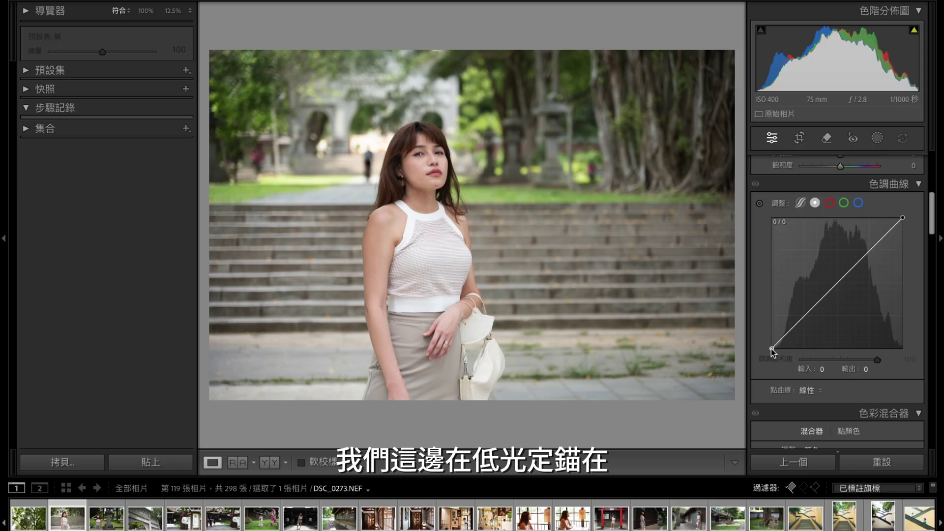
drag(771, 350, 769, 338)
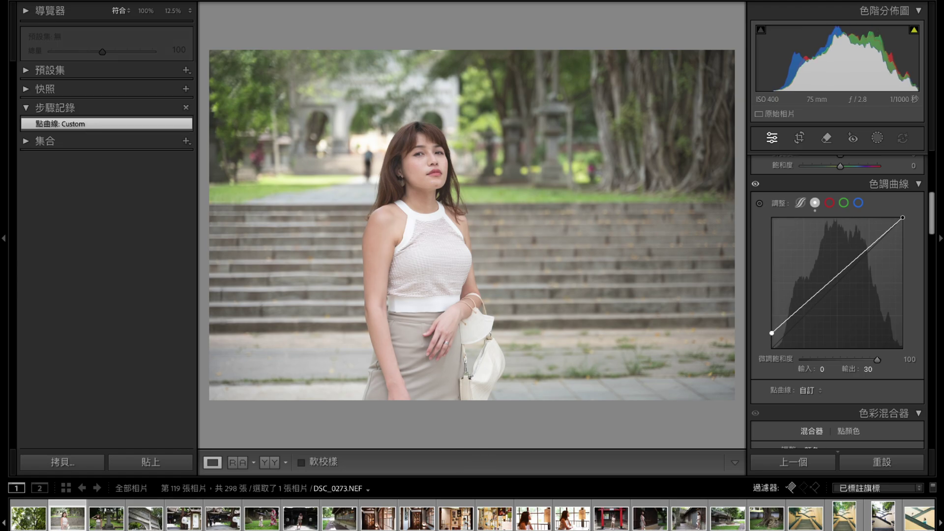
mouse_move(806, 302)
mouse_down()
mouse_move(805, 317)
mouse_move(839, 286)
mouse_up()
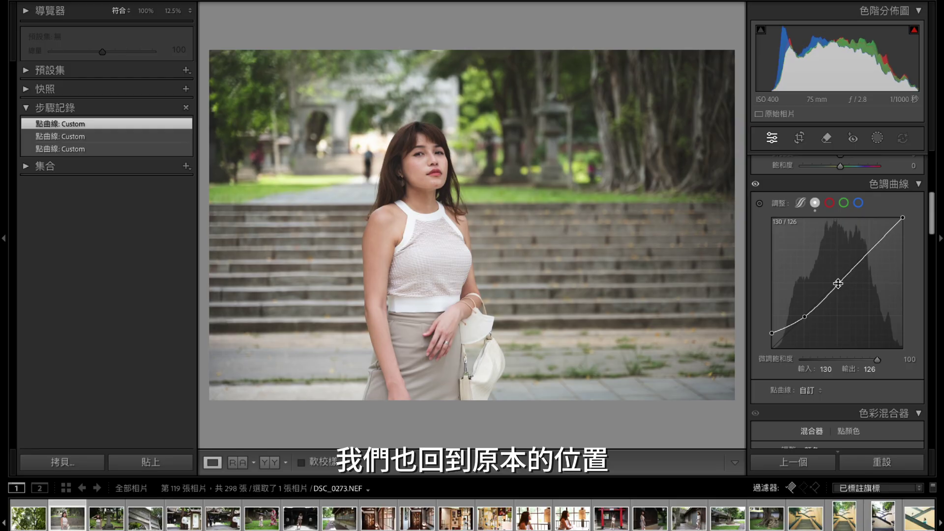
drag(872, 253, 871, 245)
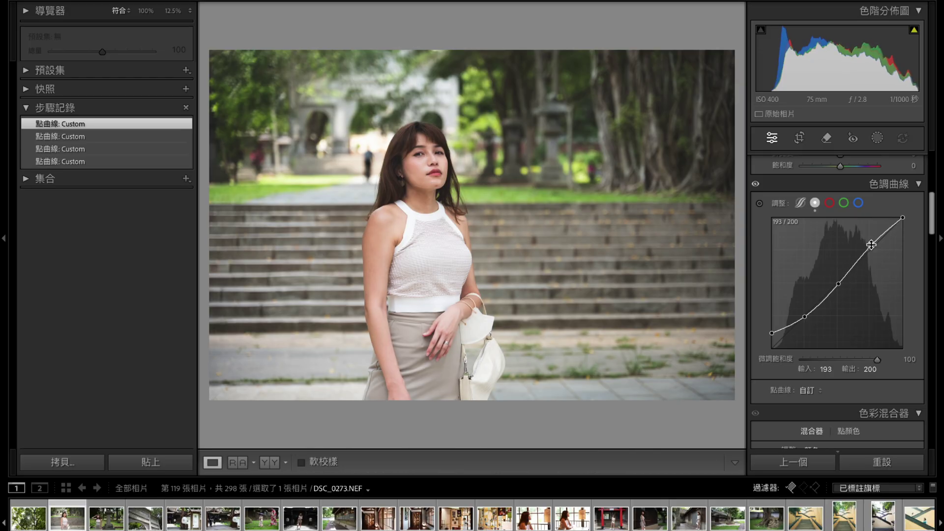
drag(903, 216, 903, 220)
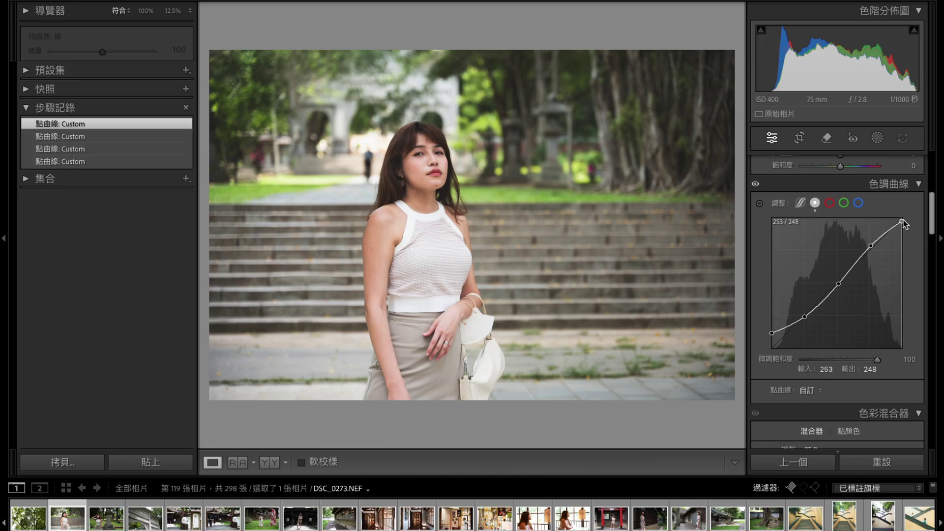
drag(903, 220, 903, 221)
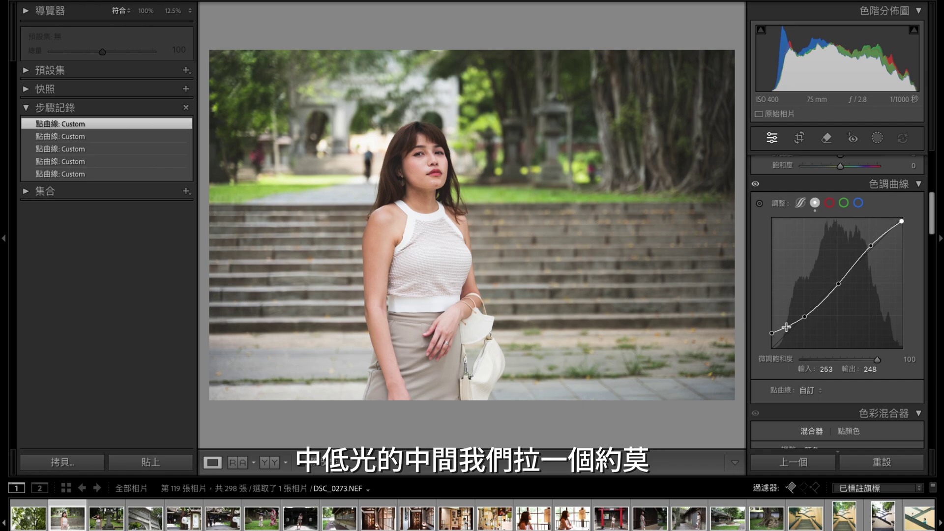
drag(787, 327, 789, 330)
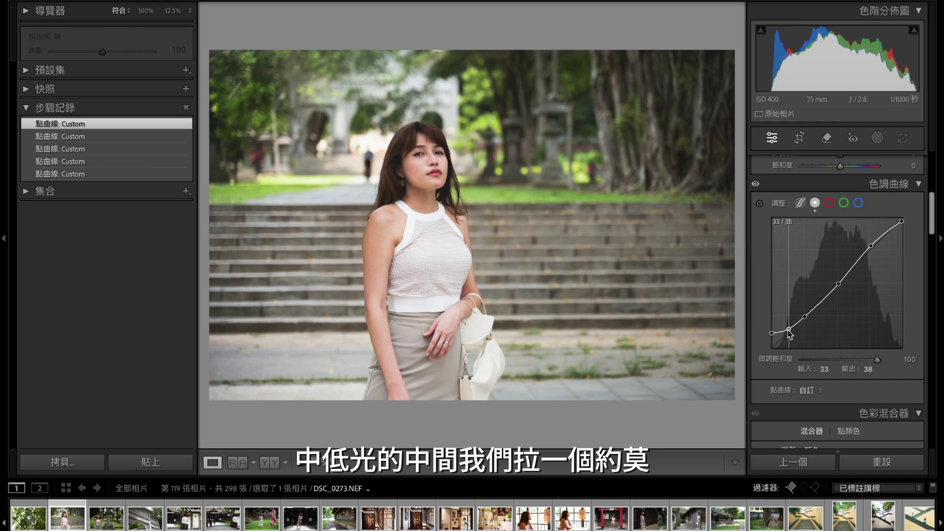
drag(789, 331, 788, 332)
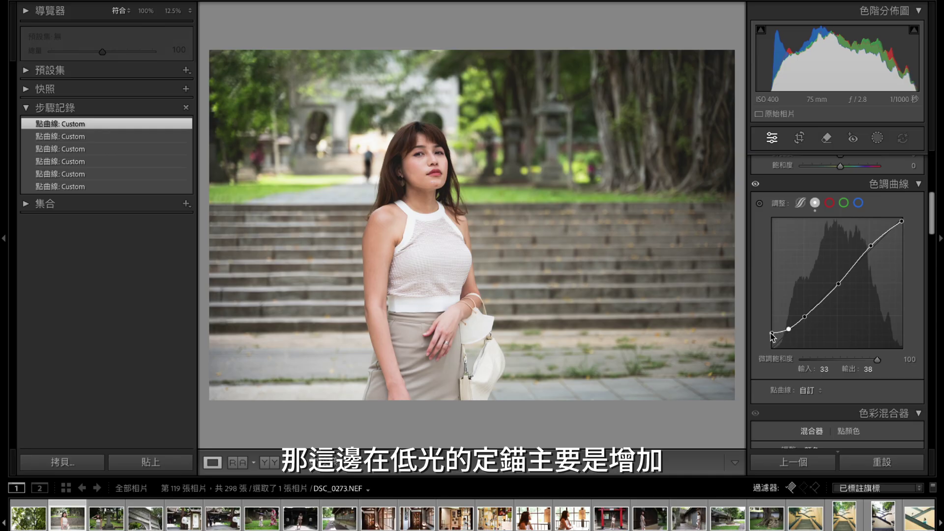
On the blue channel curve, raise blacks to output 20 and anchor points at 65, 129, 190
click(858, 202)
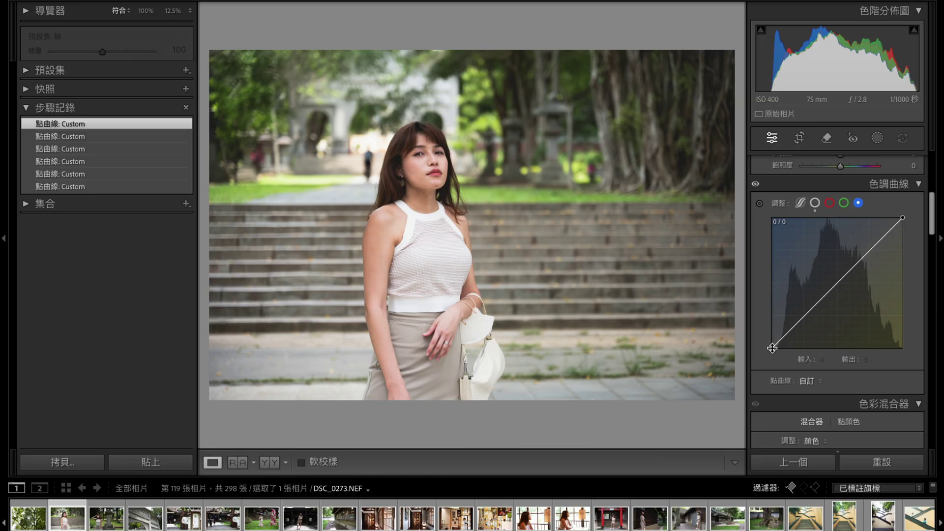
drag(772, 348, 771, 339)
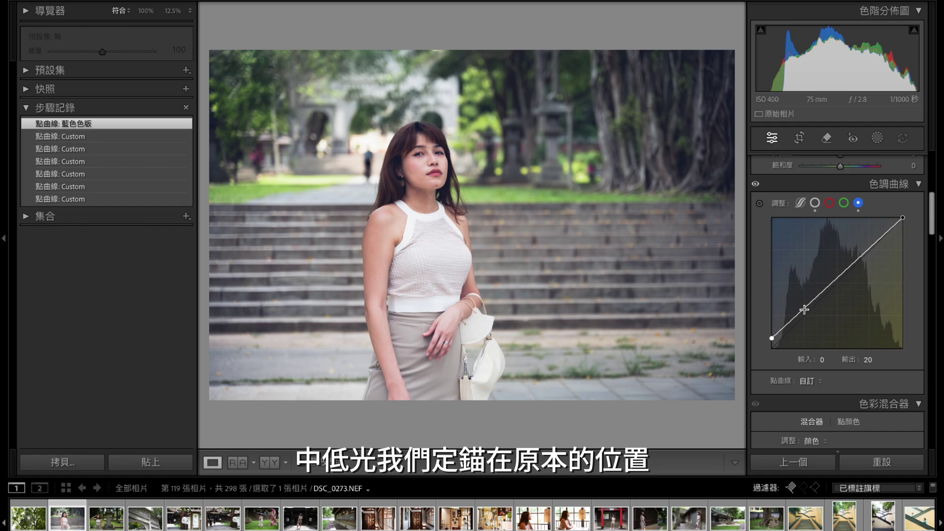
click(804, 310)
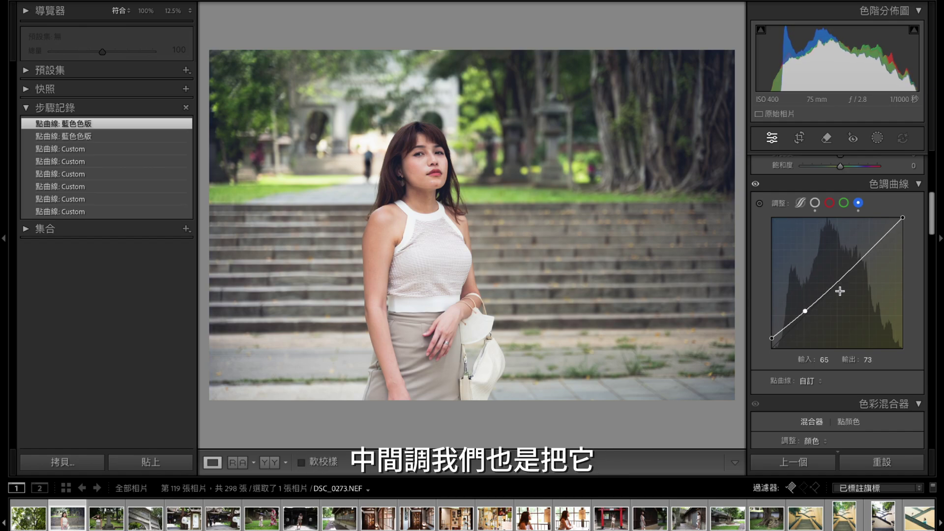
click(838, 282)
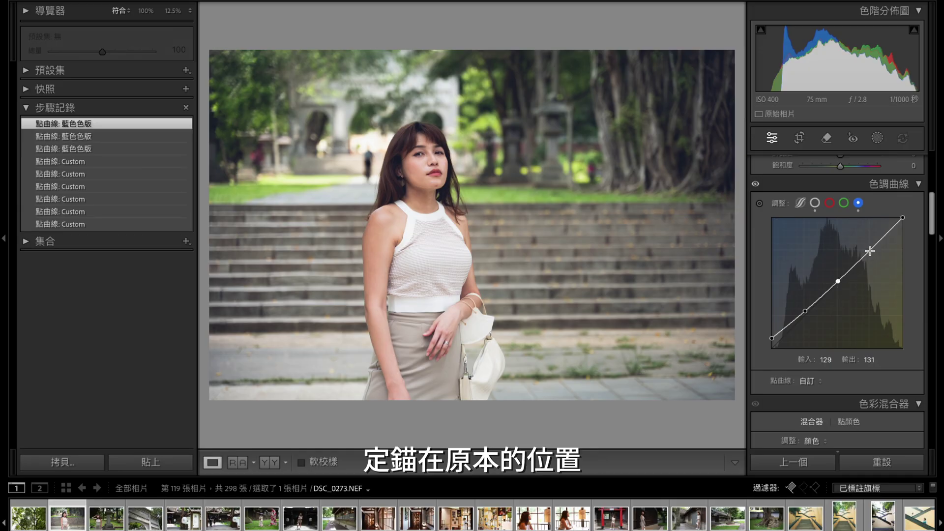
drag(869, 249, 869, 245)
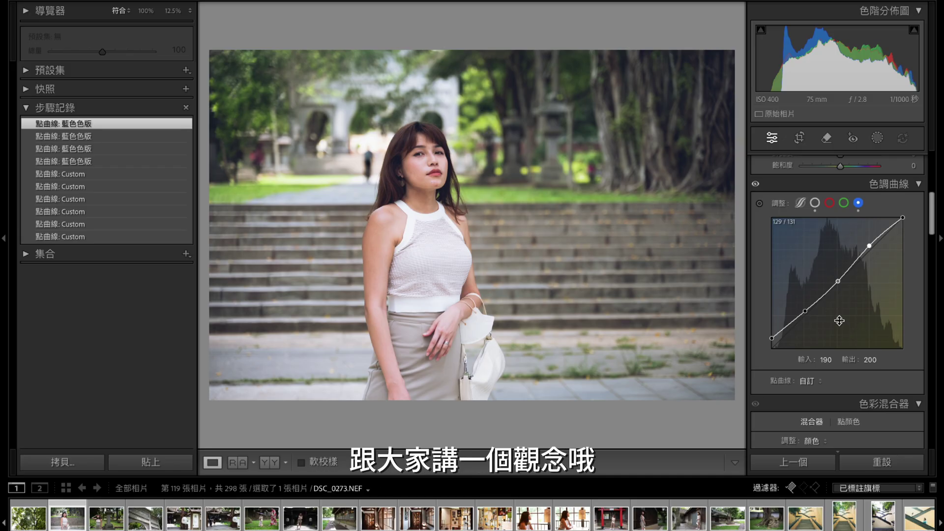
Switch the tone curve back to the RGB channel and look over the Basic panel
click(815, 203)
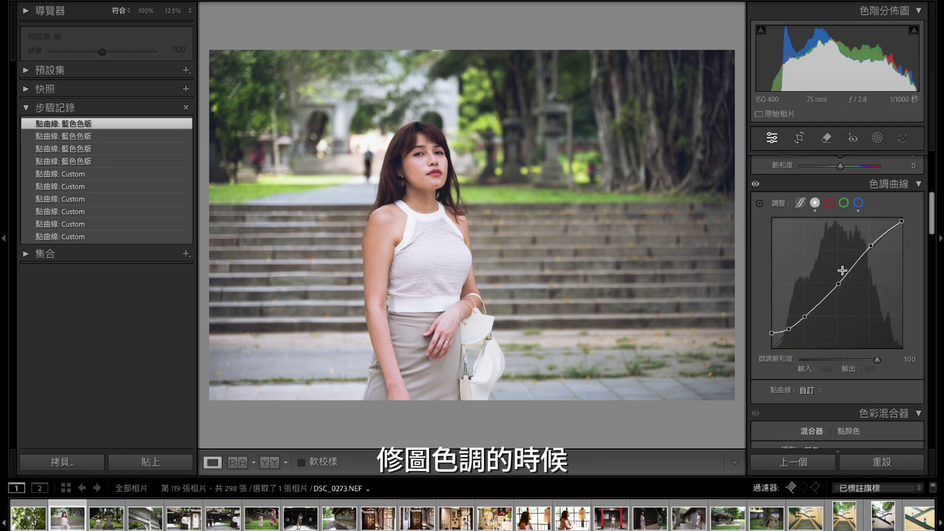
scroll(841, 270, up, 3)
scroll(844, 273, up, 8)
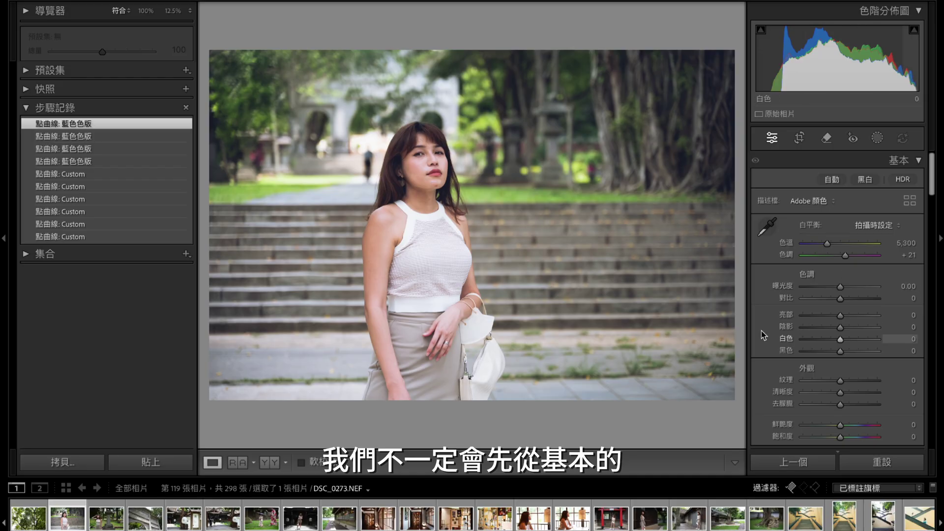
scroll(884, 240, down, 5)
scroll(884, 240, down, 2)
scroll(884, 239, down, 4)
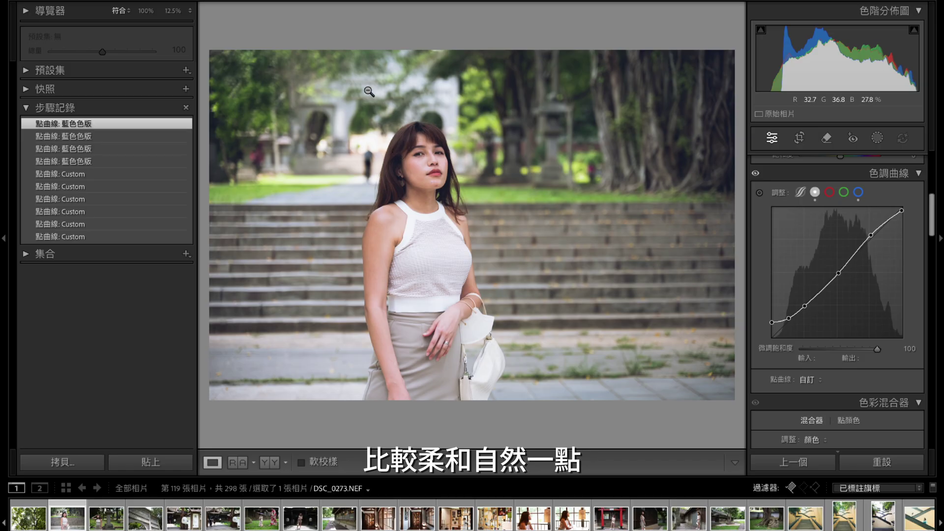
Preview the photo larger, then scroll down to the Color Mixer showing reds
click(940, 238)
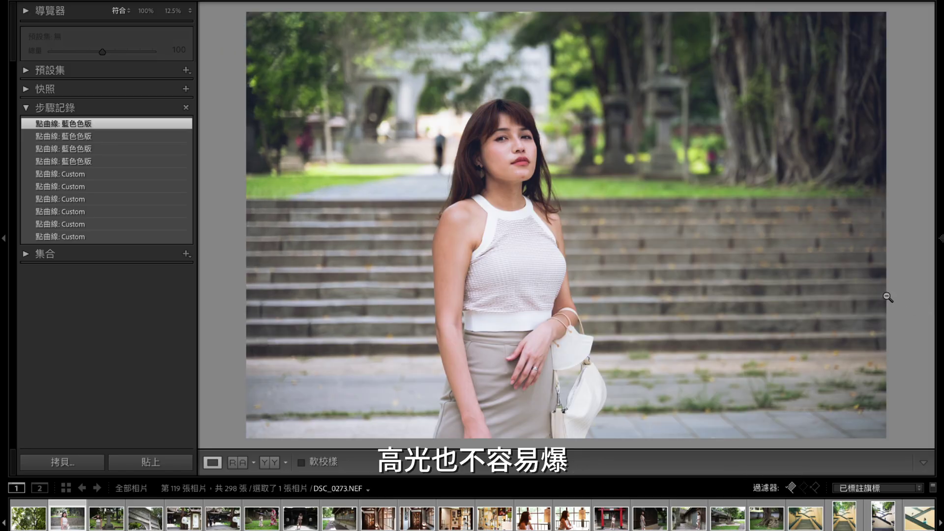
click(941, 239)
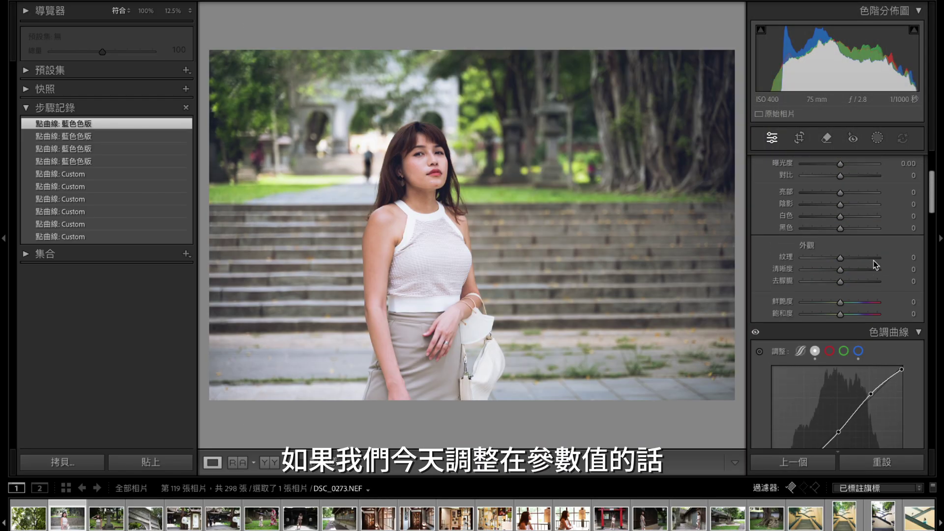
scroll(876, 265, up, 3)
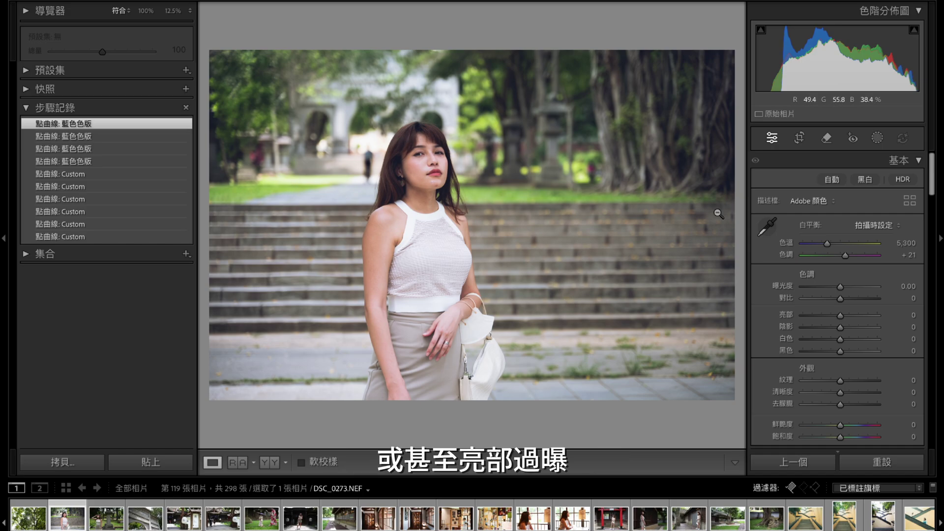
scroll(889, 358, down, 5)
scroll(889, 357, down, 3)
scroll(889, 319, down, 2)
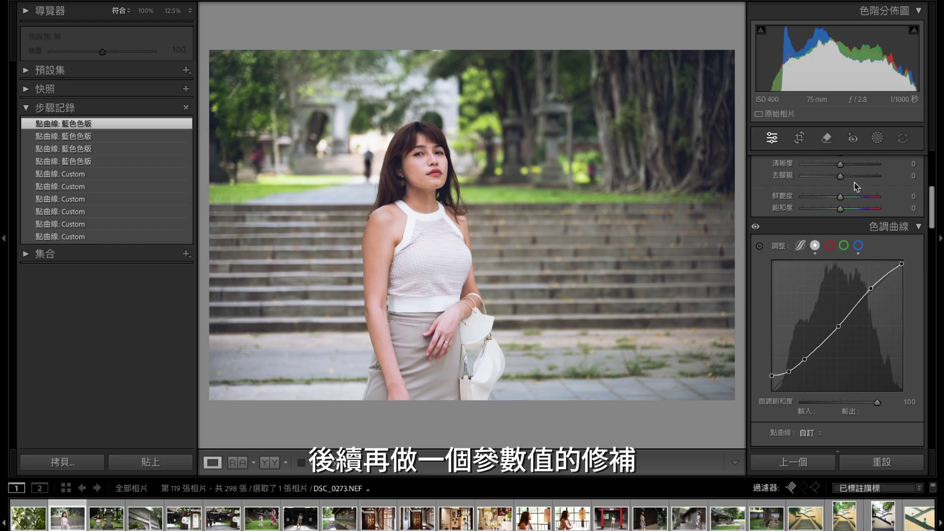
scroll(858, 189, up, 2)
scroll(857, 187, down, 2)
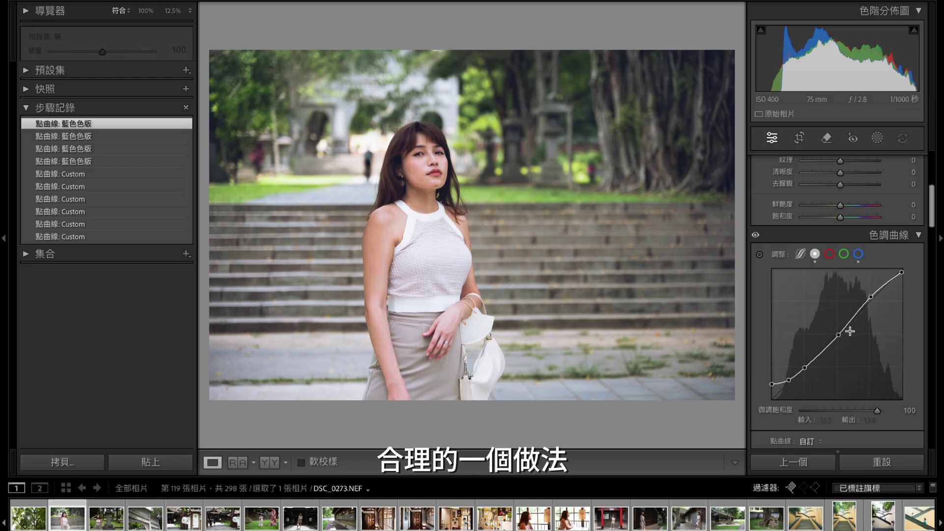
scroll(851, 331, down, 5)
scroll(810, 299, down, 5)
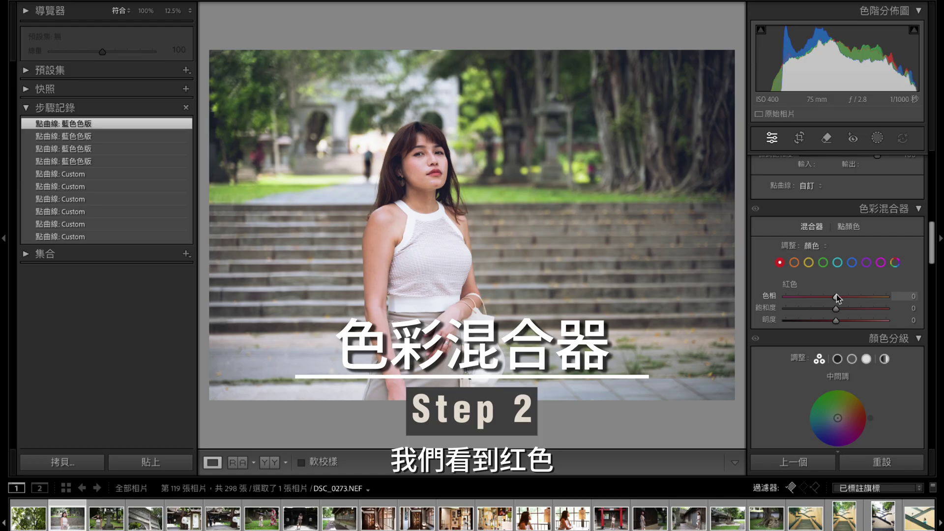
Shift reds to hue −30, saturation +20 and luminance −20
drag(836, 296, 821, 297)
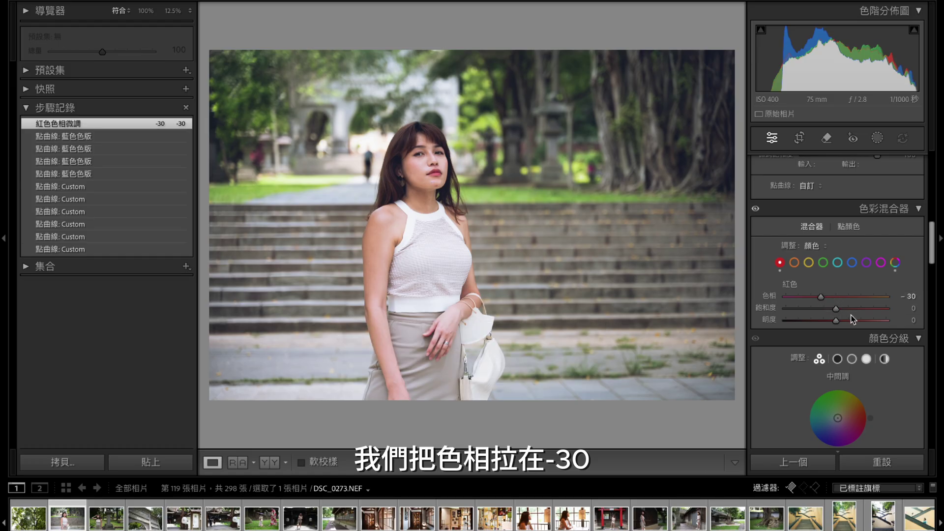
drag(837, 309, 848, 312)
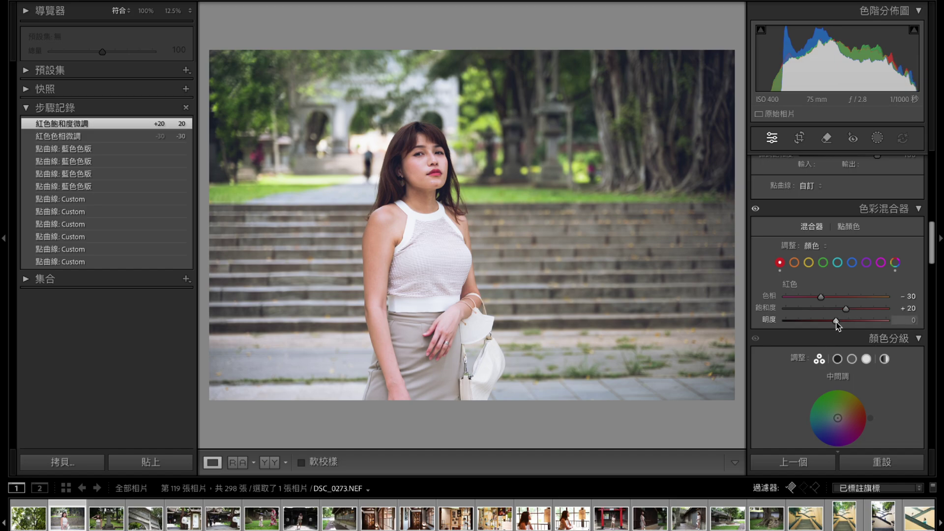
drag(836, 321, 827, 322)
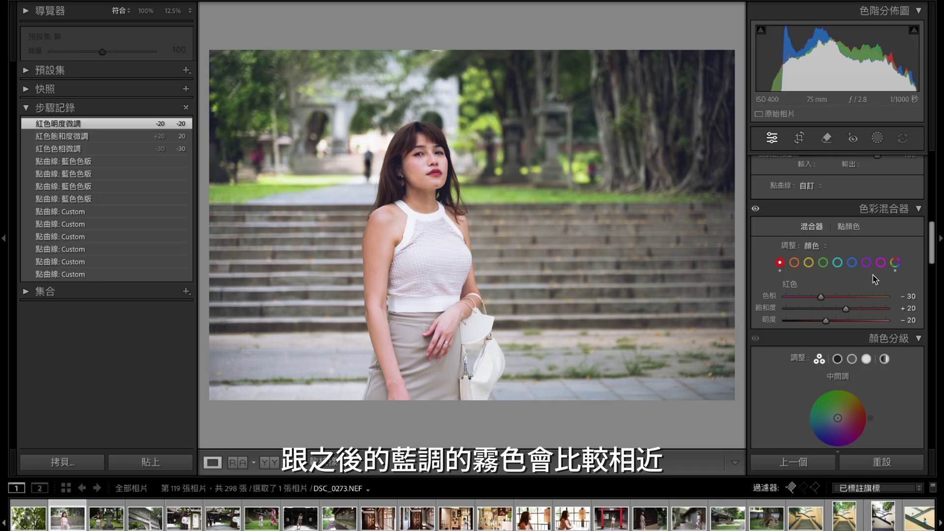
Set oranges to saturation −10 and luminance +10
click(794, 263)
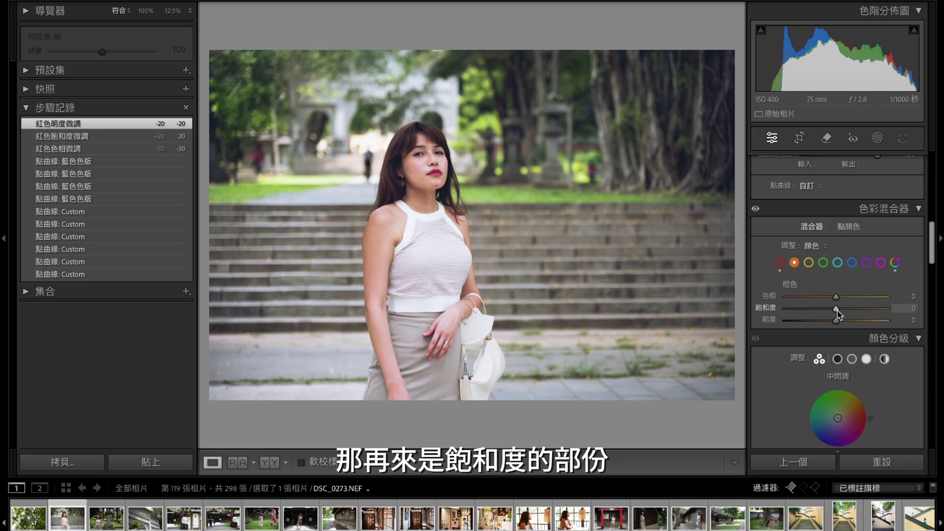
drag(835, 309, 831, 313)
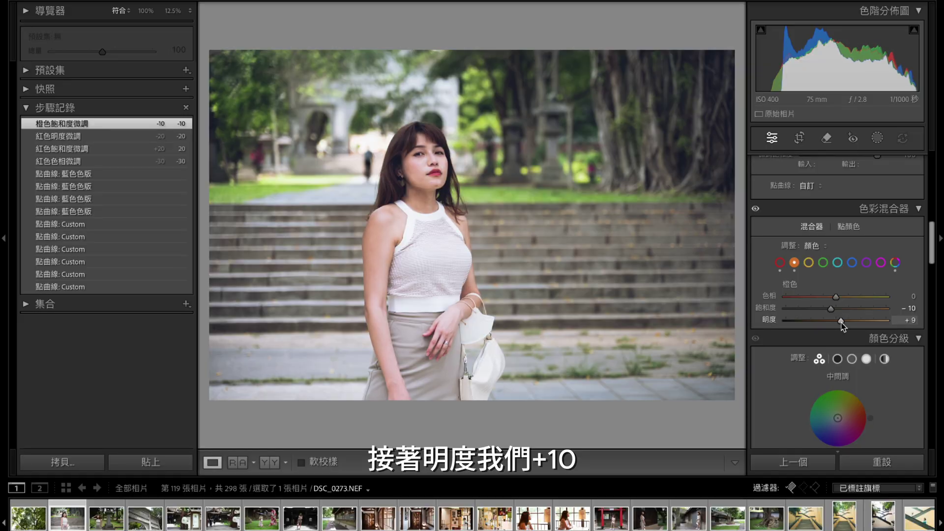
drag(840, 322, 841, 323)
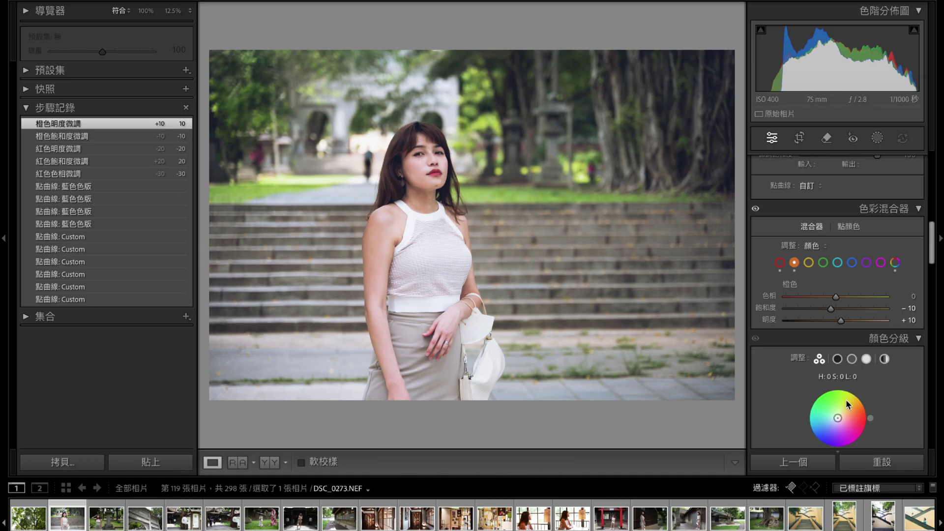
Set yellow hue to −20 and greens to hue −30, saturation −20, luminance +10
click(810, 264)
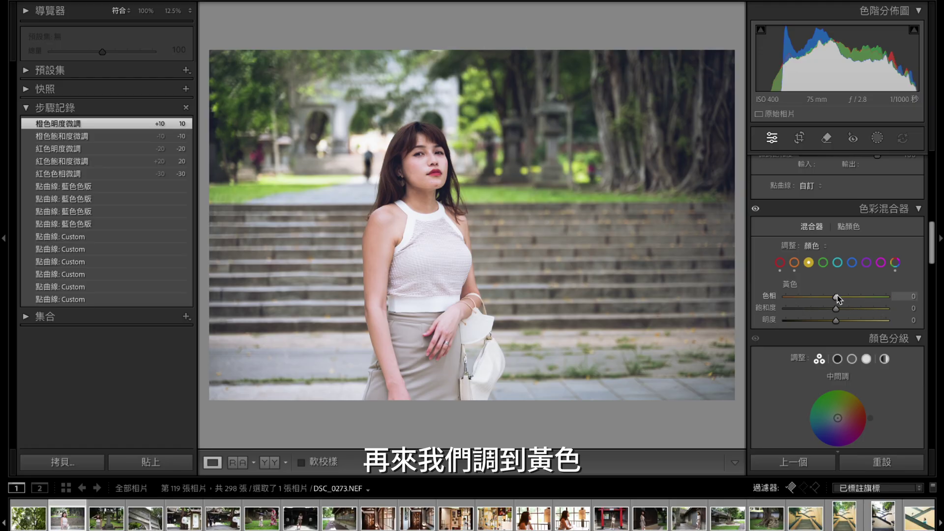
drag(836, 298, 825, 297)
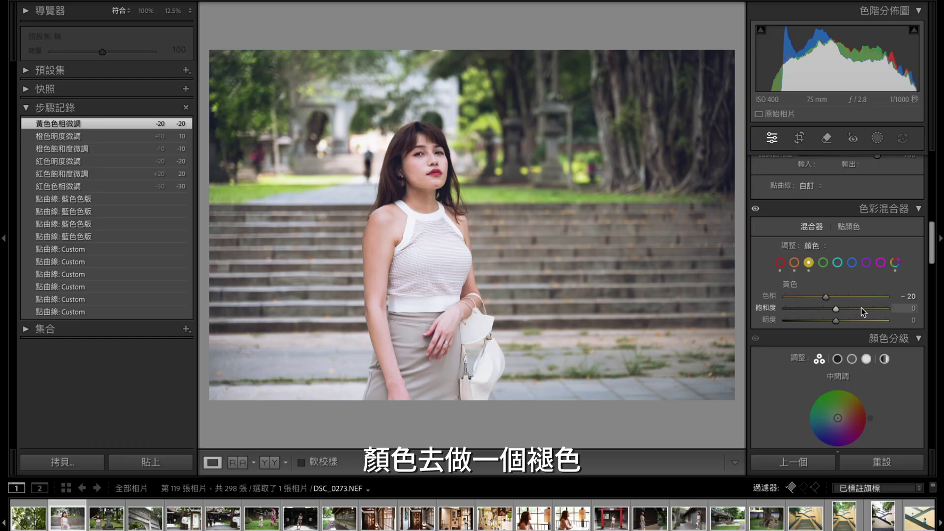
click(825, 266)
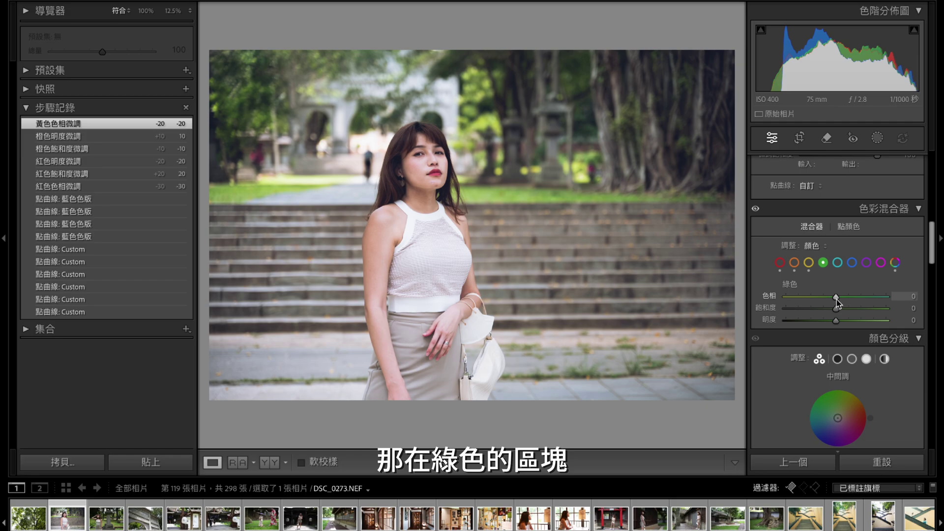
drag(836, 301, 822, 297)
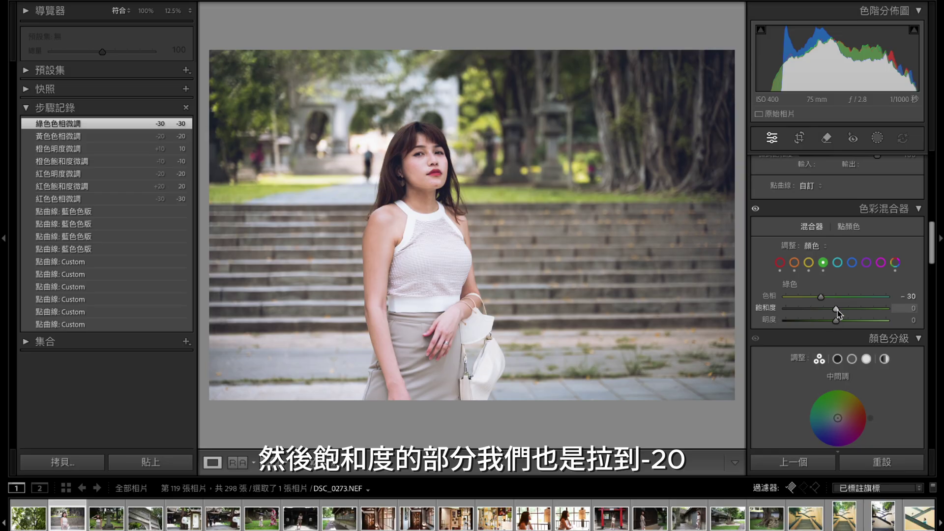
drag(837, 311, 826, 312)
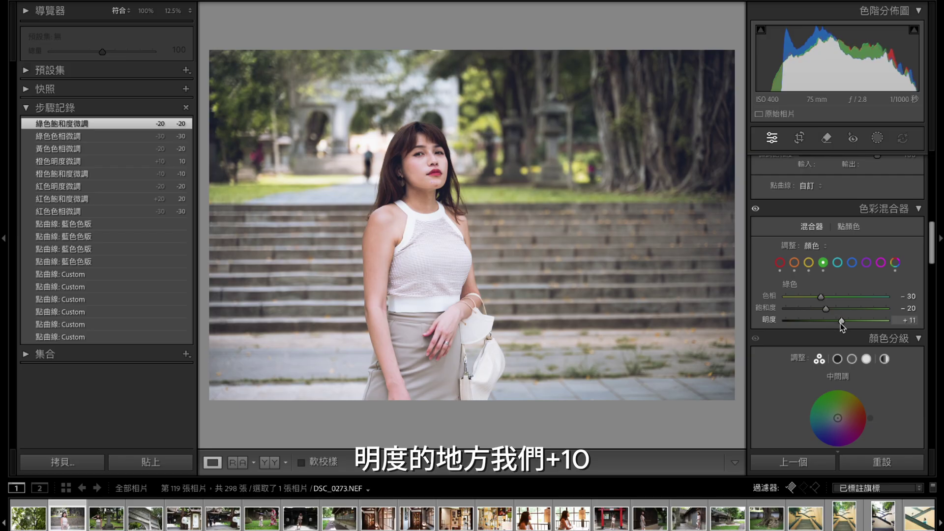
drag(841, 324, 841, 323)
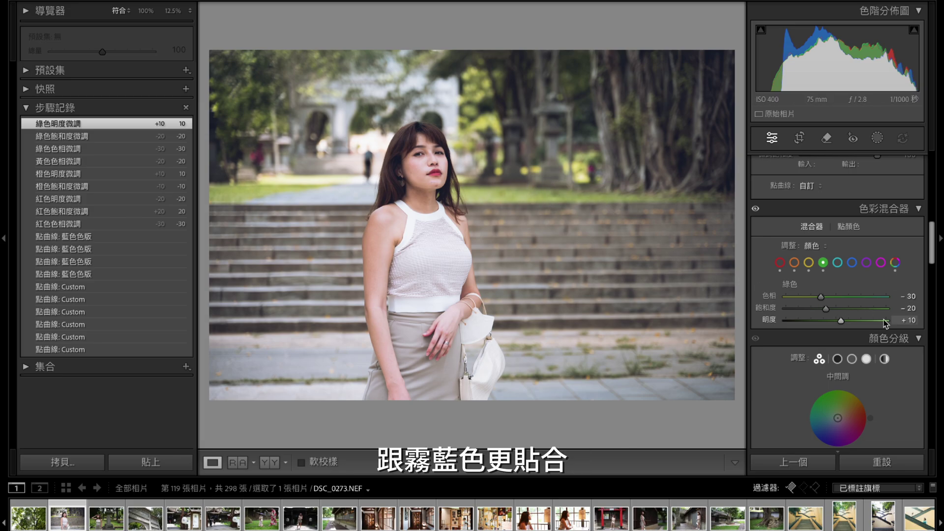
Set blues to hue +20, saturation −10 and luminance −10
scroll(866, 290, down, 1)
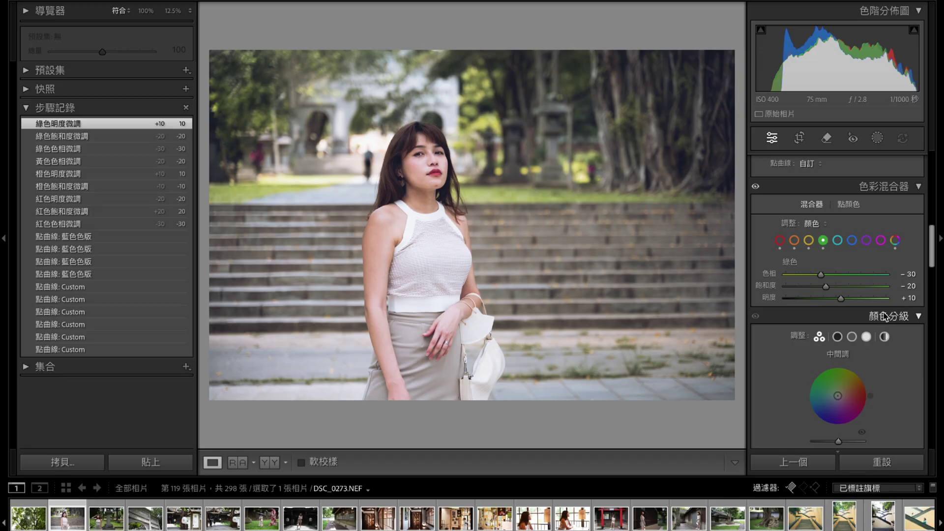
click(840, 242)
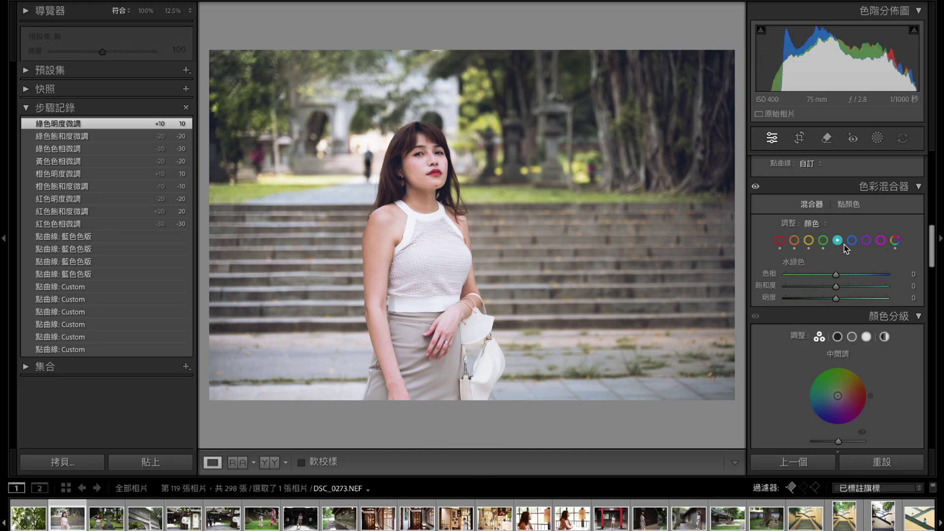
click(855, 243)
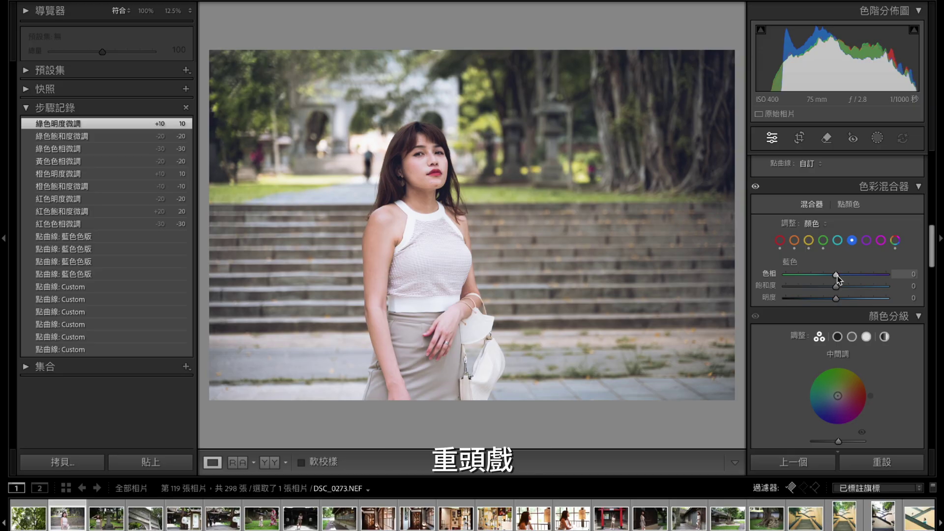
drag(837, 276, 846, 275)
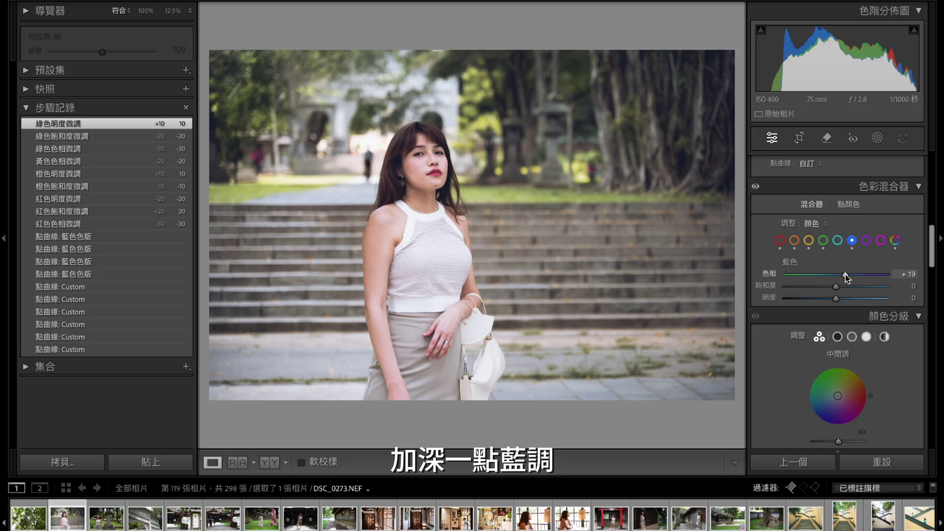
drag(845, 275, 846, 275)
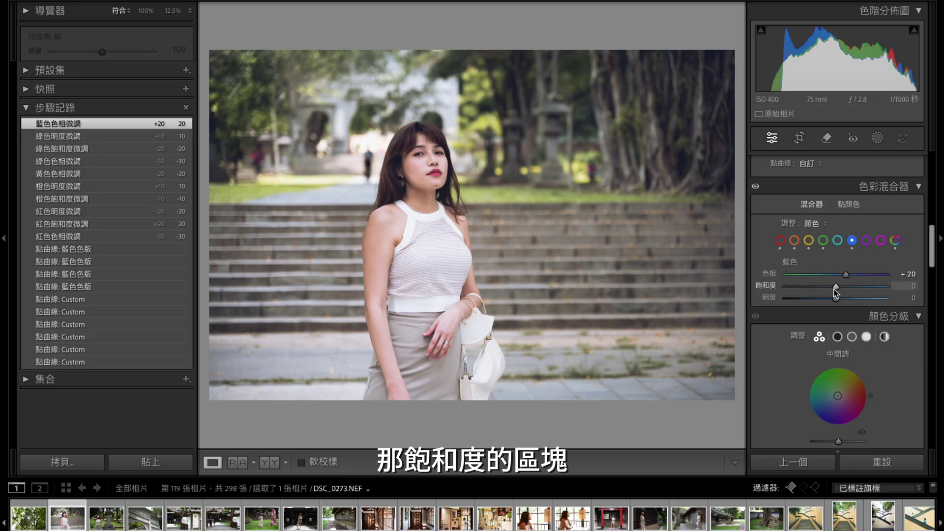
drag(835, 286, 831, 288)
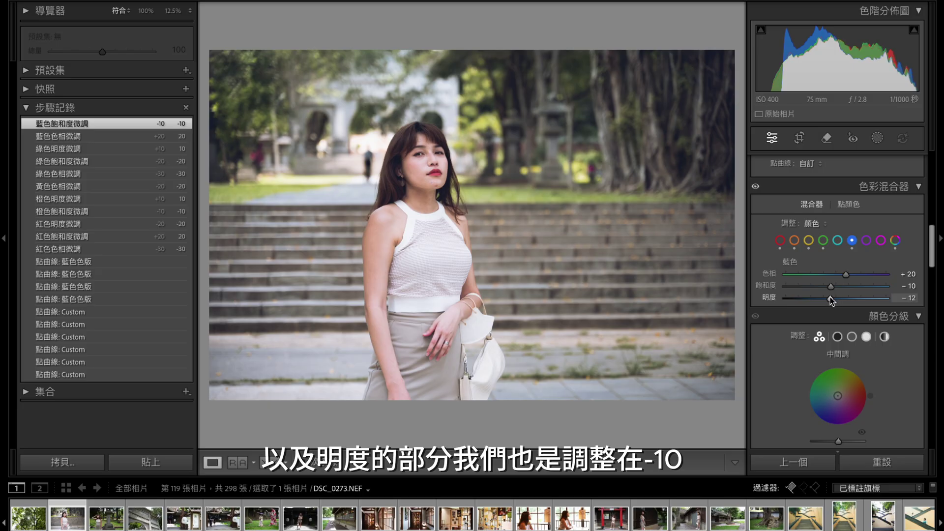
drag(836, 299, 831, 298)
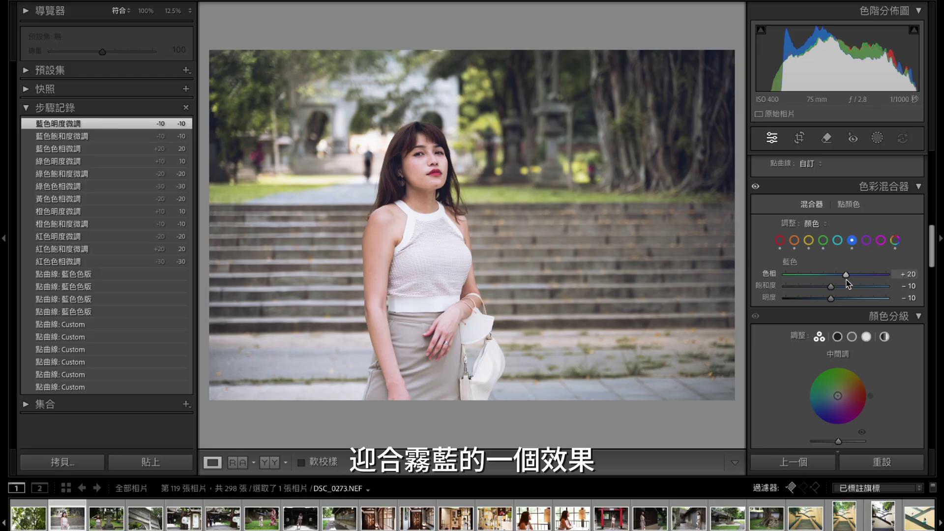
Fully desaturate purples and magentas to saturation −100
click(867, 240)
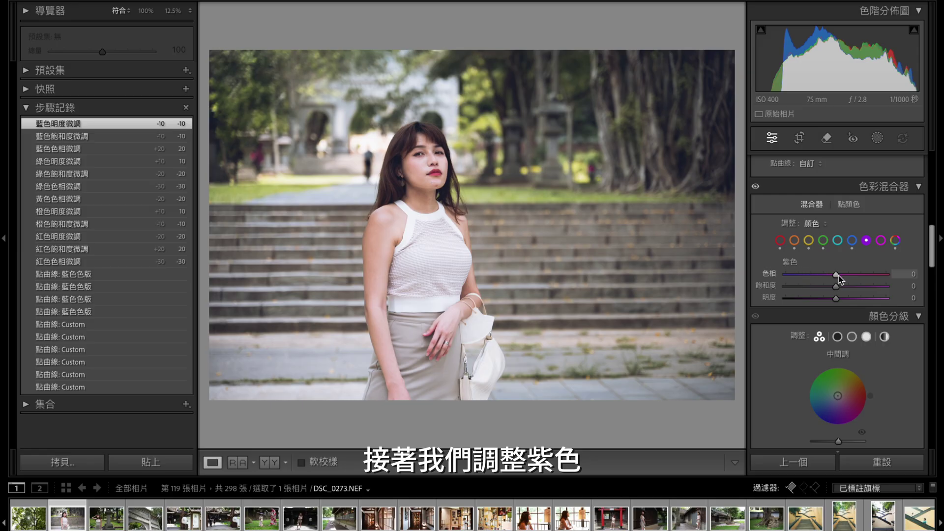
drag(836, 286, 772, 286)
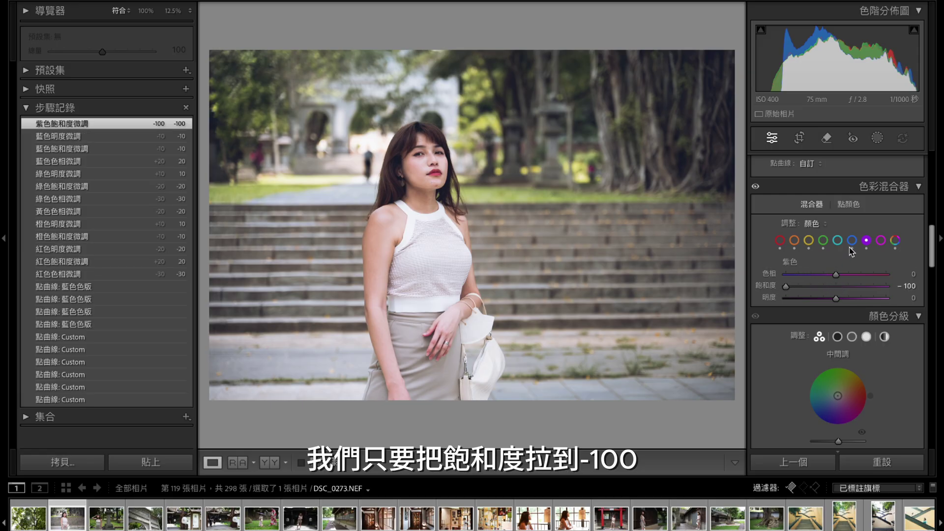
click(882, 240)
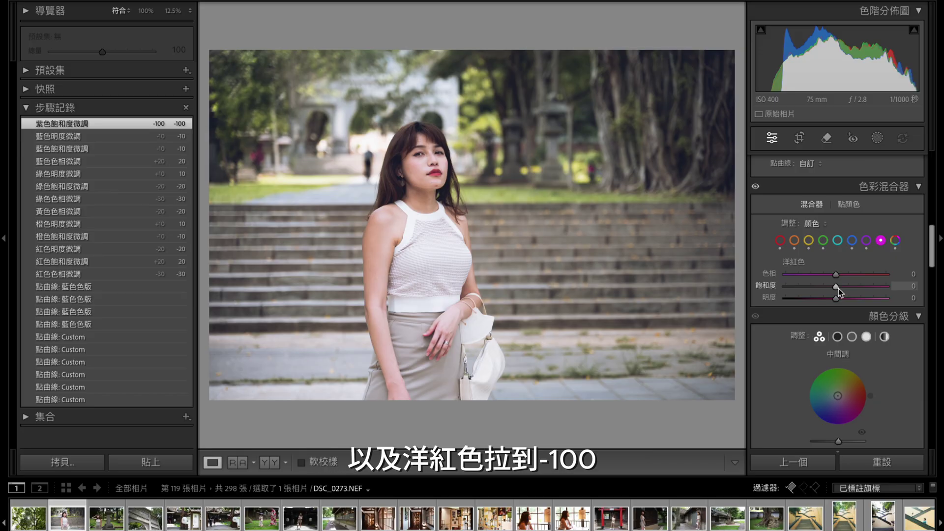
drag(836, 287, 776, 288)
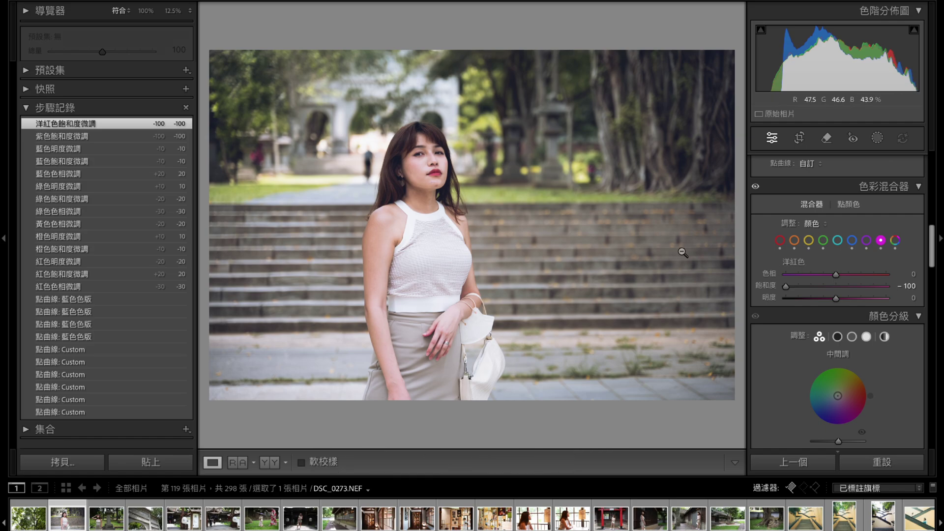
Cool the white balance by entering a Temp value of 5000 in the Basic panel
scroll(835, 248, up, 3)
scroll(835, 248, up, 3)
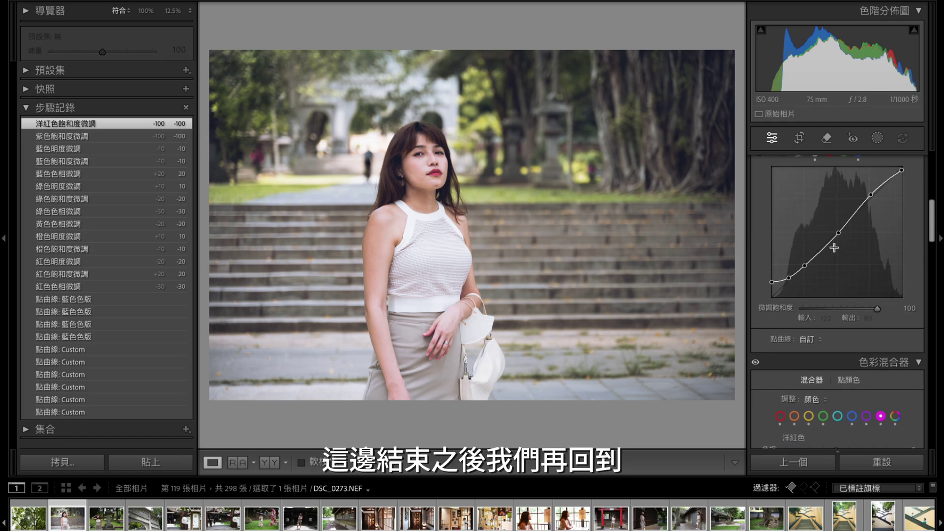
scroll(835, 248, up, 3)
scroll(835, 248, up, 2)
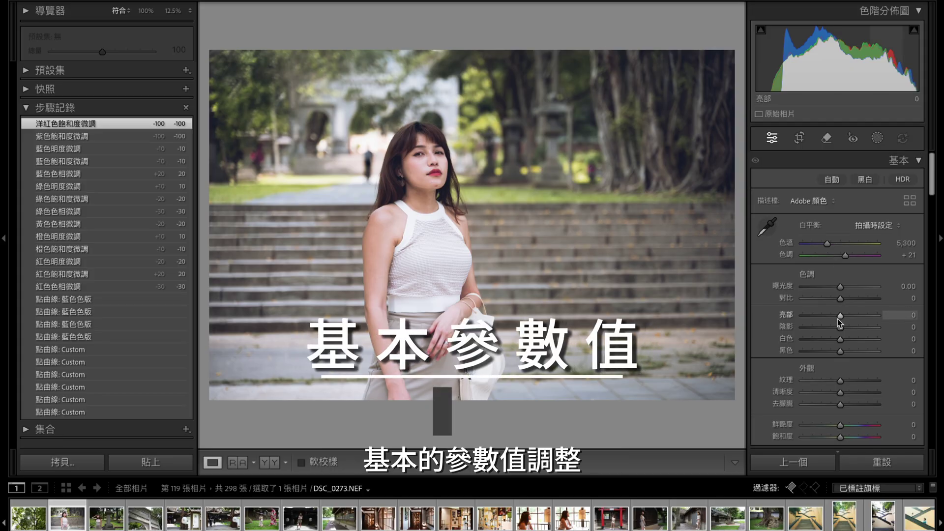
click(910, 241)
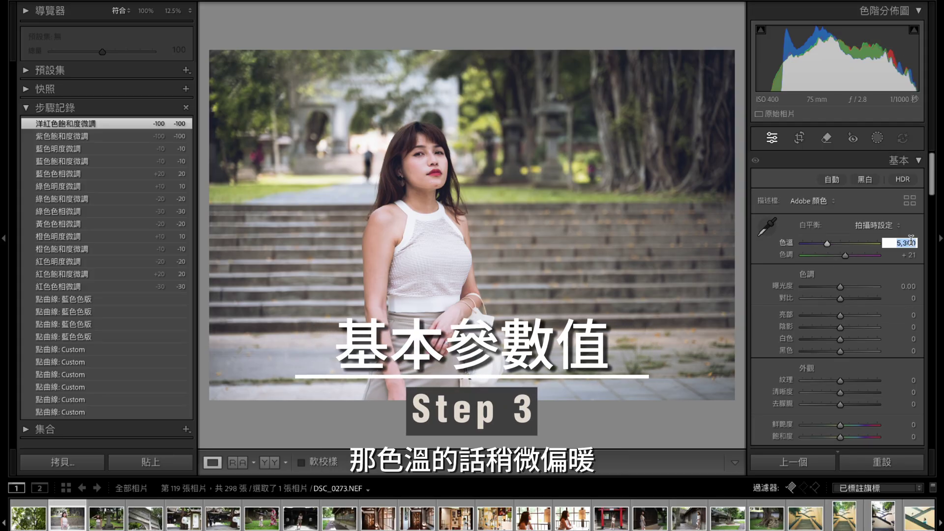
text(50)
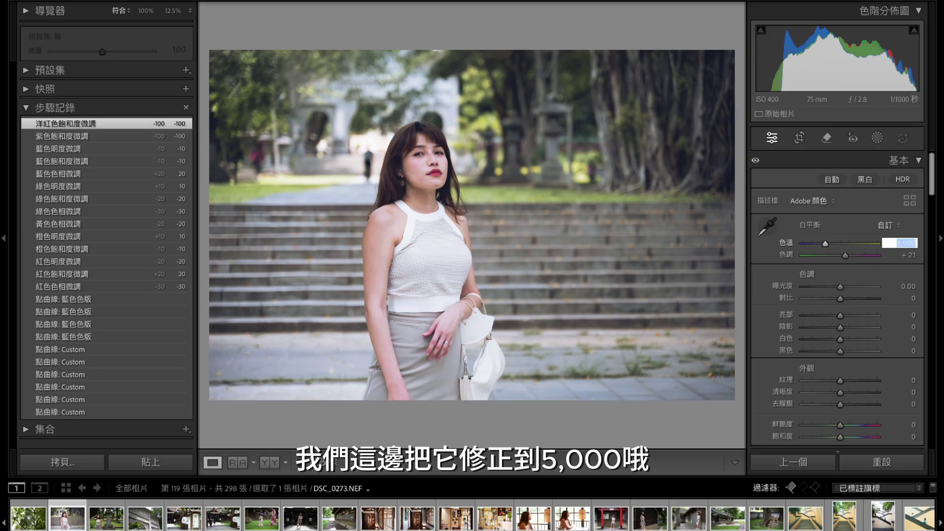
key(Return)
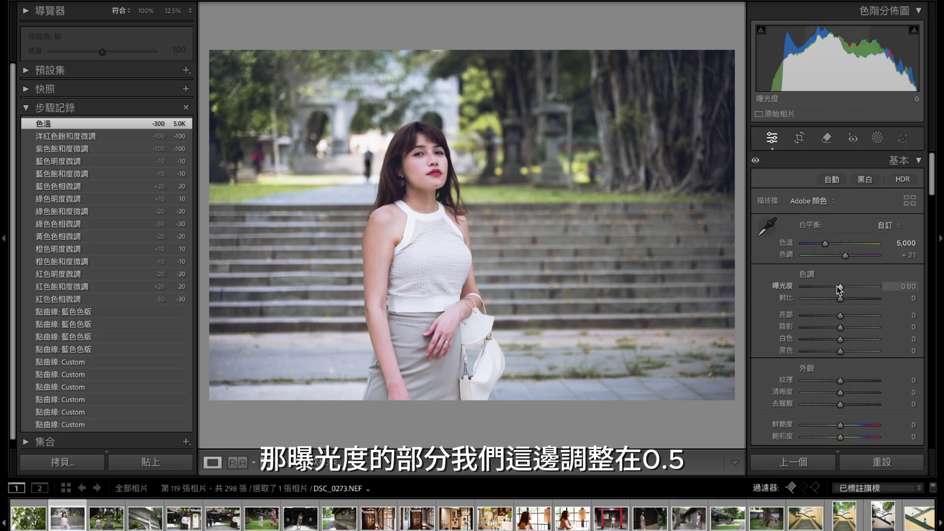
Set Exposure −0.50, Contrast −50, Whites +30 and Blacks +40 in the Basic panel
drag(841, 287, 838, 288)
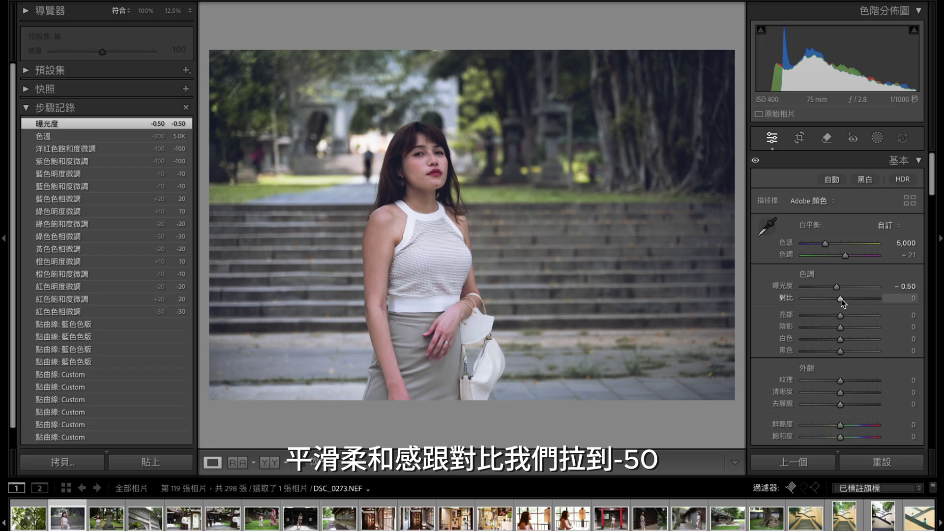
drag(842, 302, 823, 299)
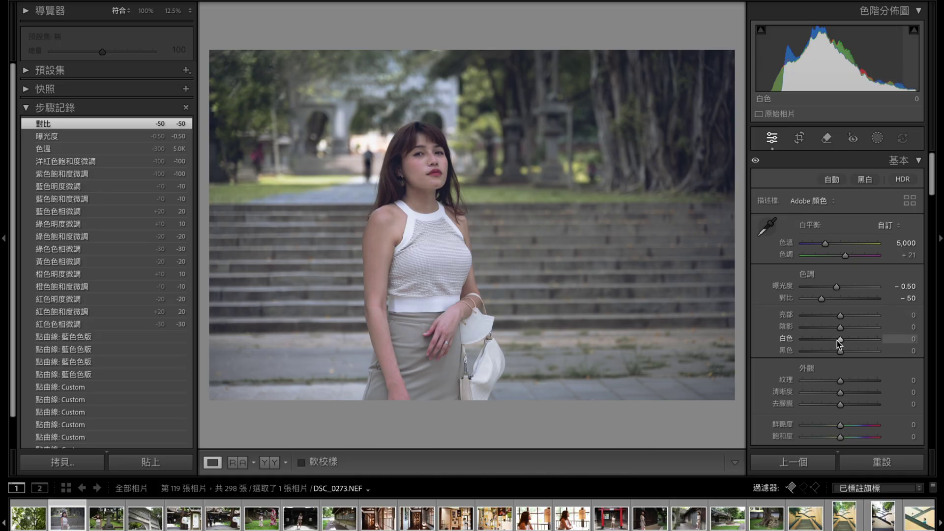
drag(841, 339, 851, 342)
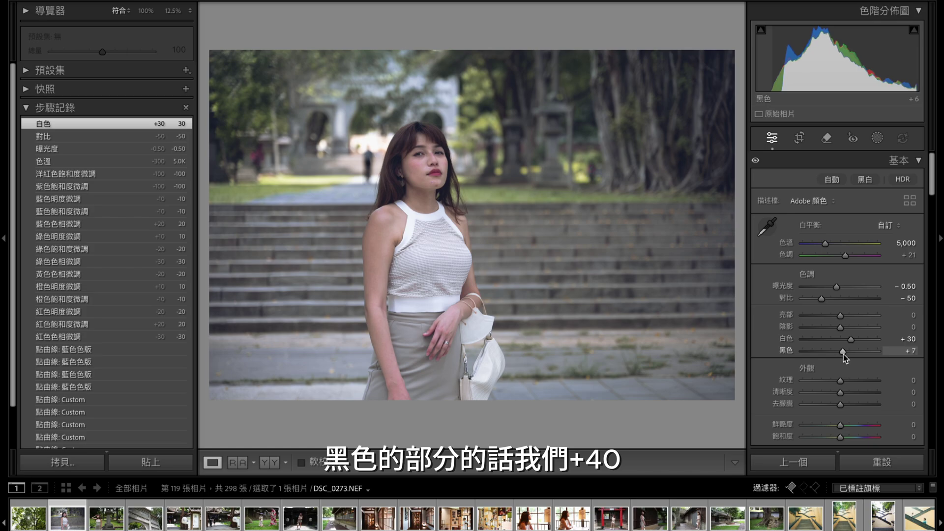
drag(842, 353, 856, 354)
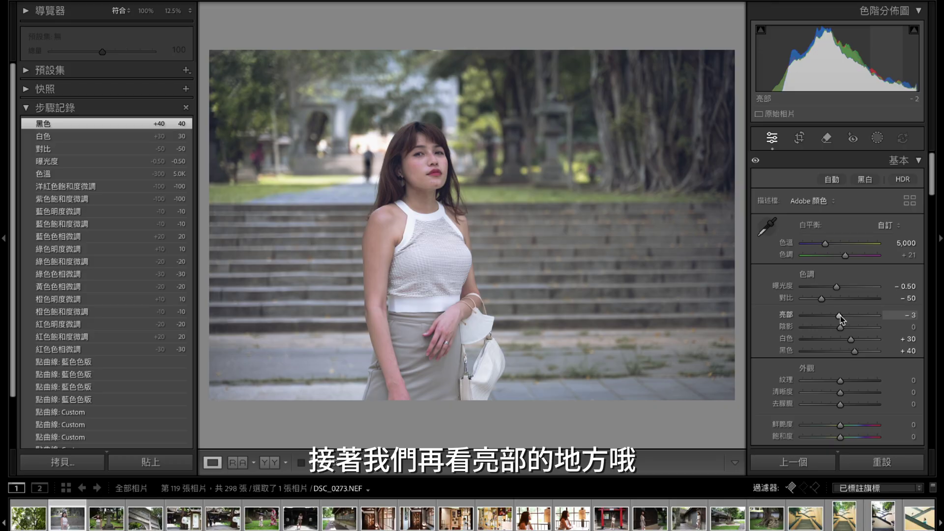
Set Highlights to exactly −60 and Shadows to +20 in the Basic panel
drag(840, 316, 819, 315)
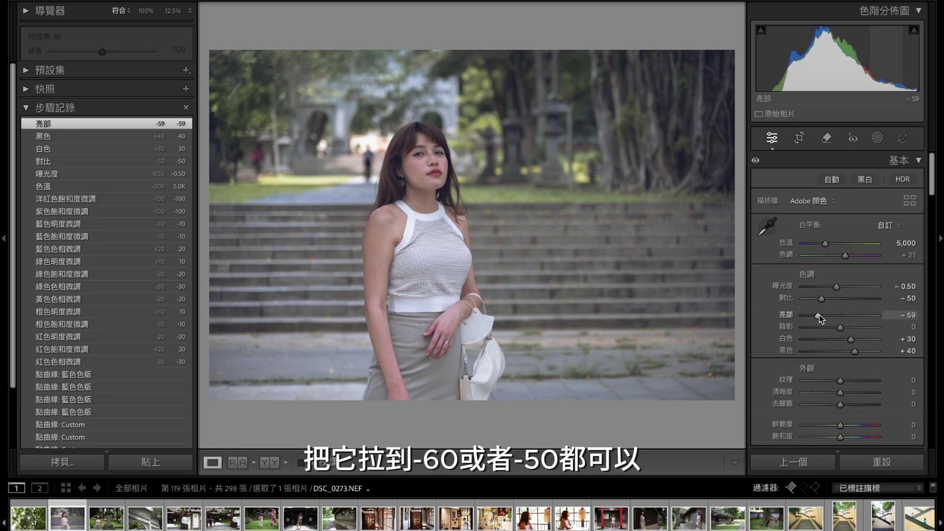
drag(820, 315, 819, 315)
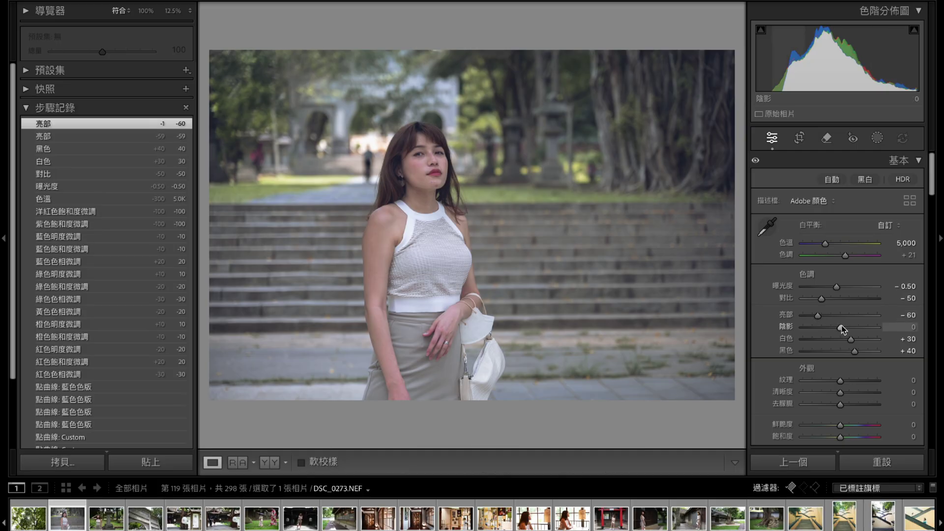
drag(842, 328, 846, 329)
scroll(849, 318, down, 2)
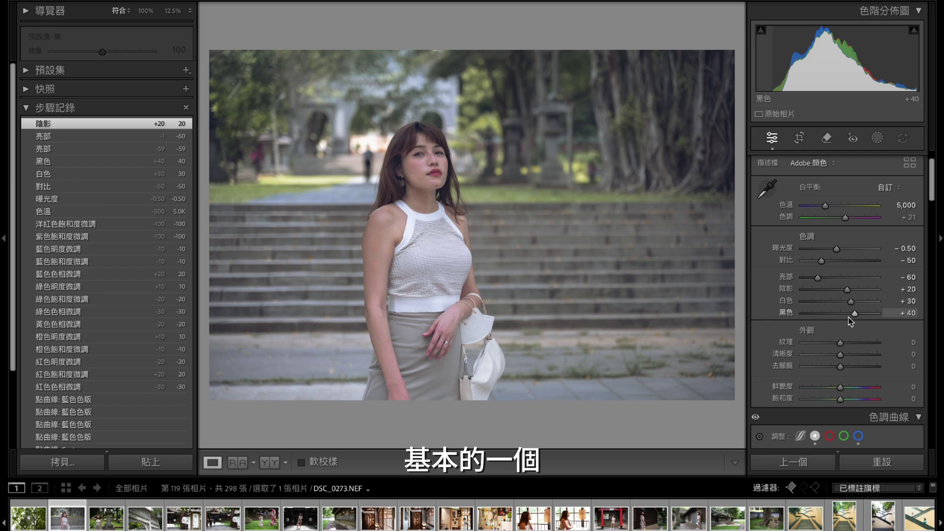
scroll(852, 270, down, 2)
scroll(854, 273, down, 2)
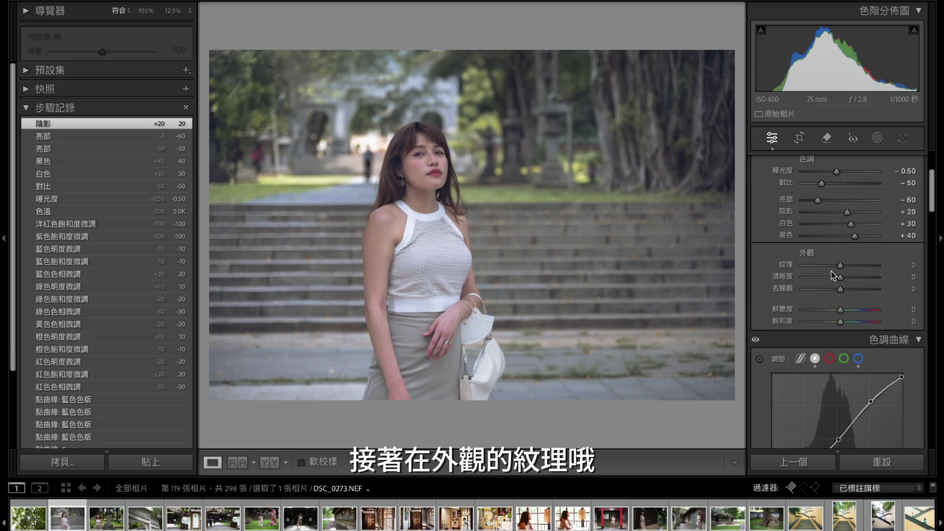
Apply Texture +20, Clarity +10 and Dehaze −20 in the Presence section
drag(841, 266, 849, 267)
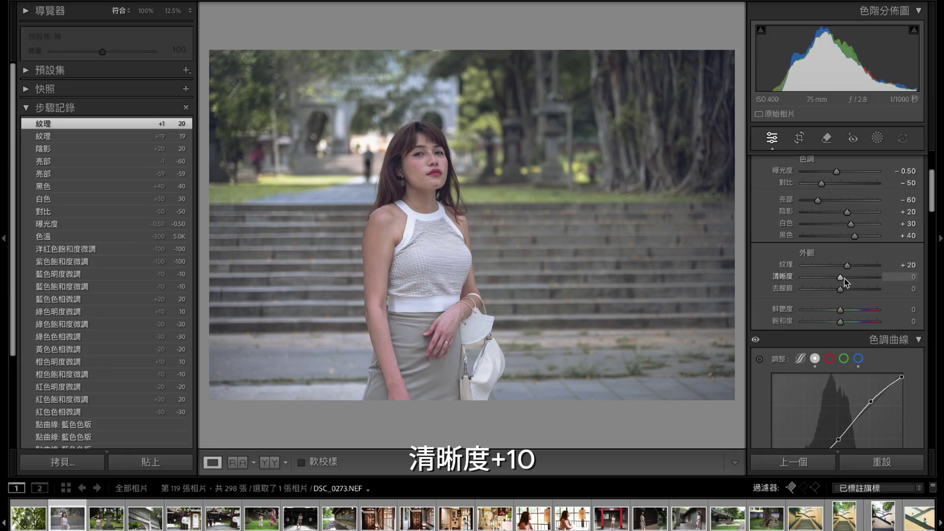
drag(845, 278, 847, 280)
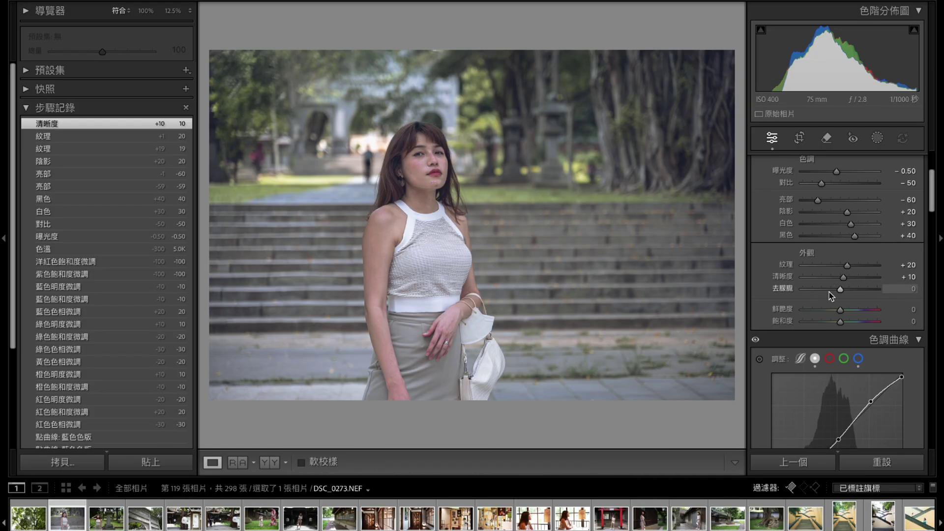
drag(840, 290, 827, 284)
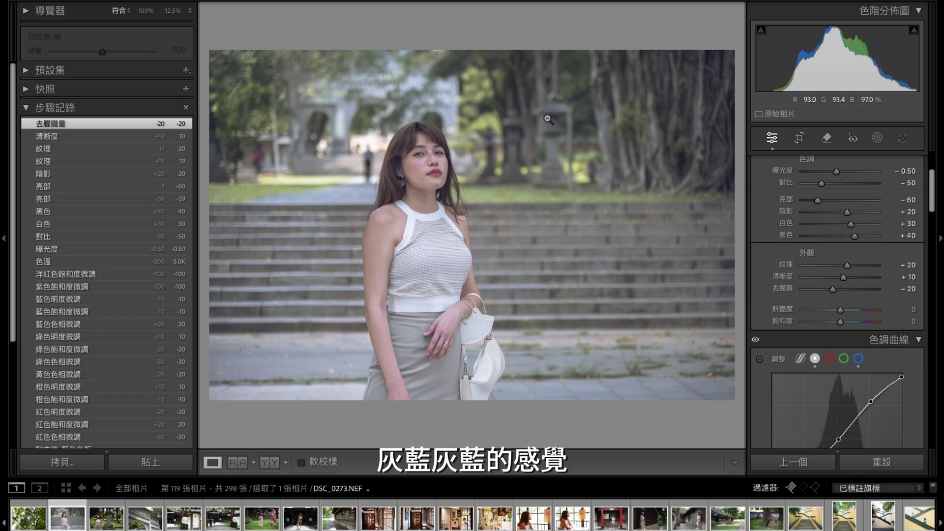
Set the Vibrance slider to +30 and the Saturation slider to −15
scroll(846, 299, down, 1)
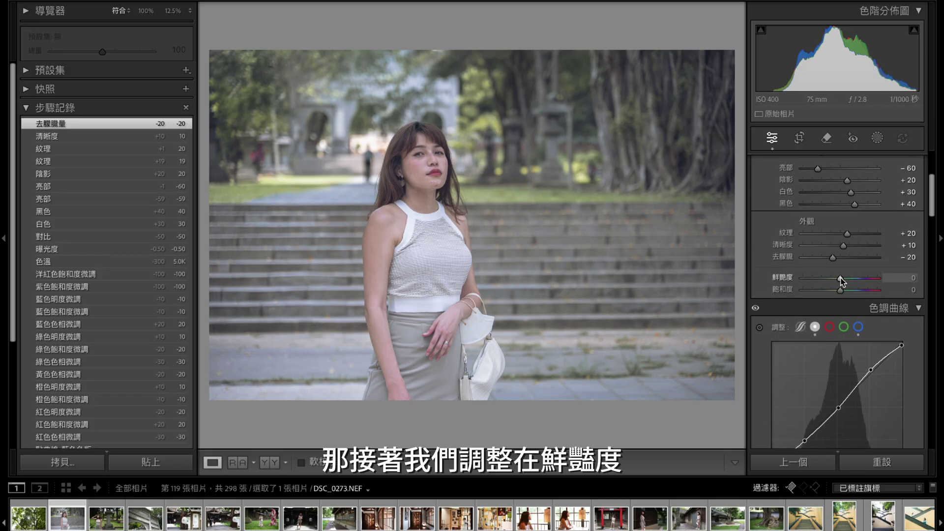
drag(841, 280, 847, 283)
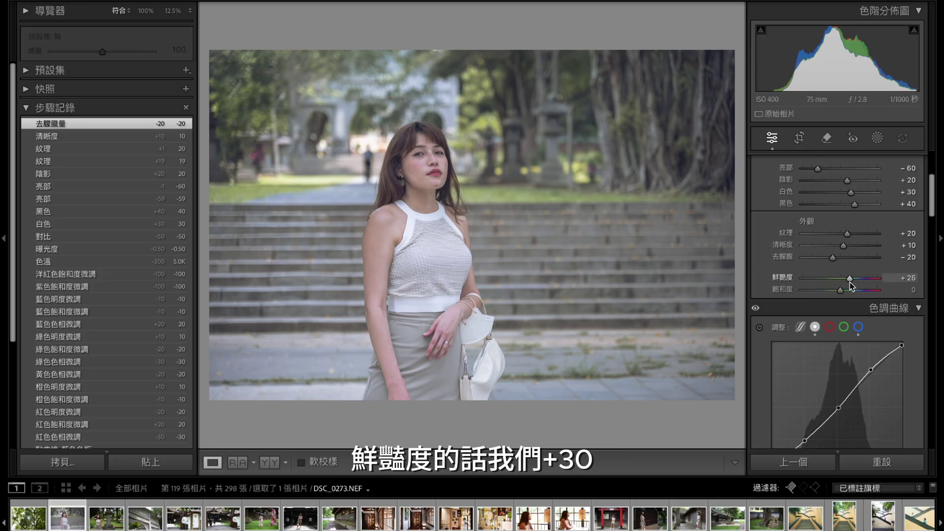
drag(850, 283, 852, 284)
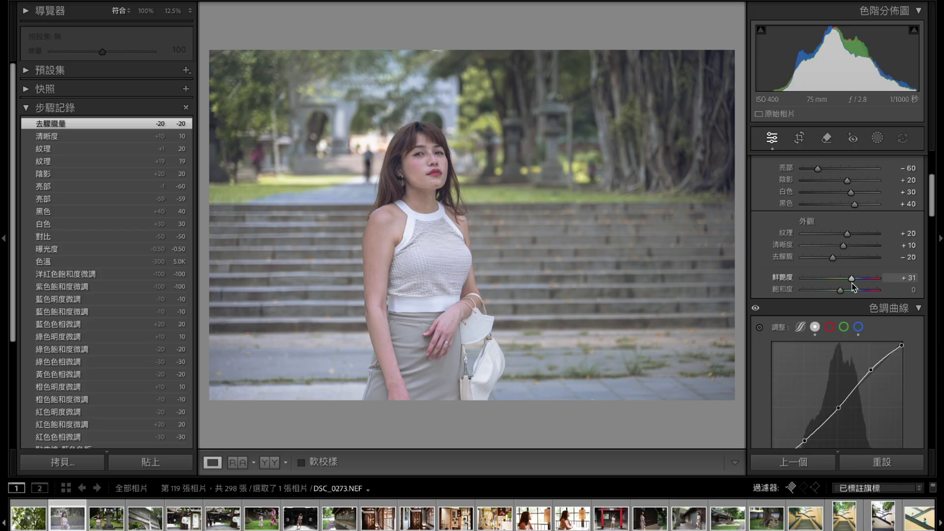
drag(854, 287, 852, 287)
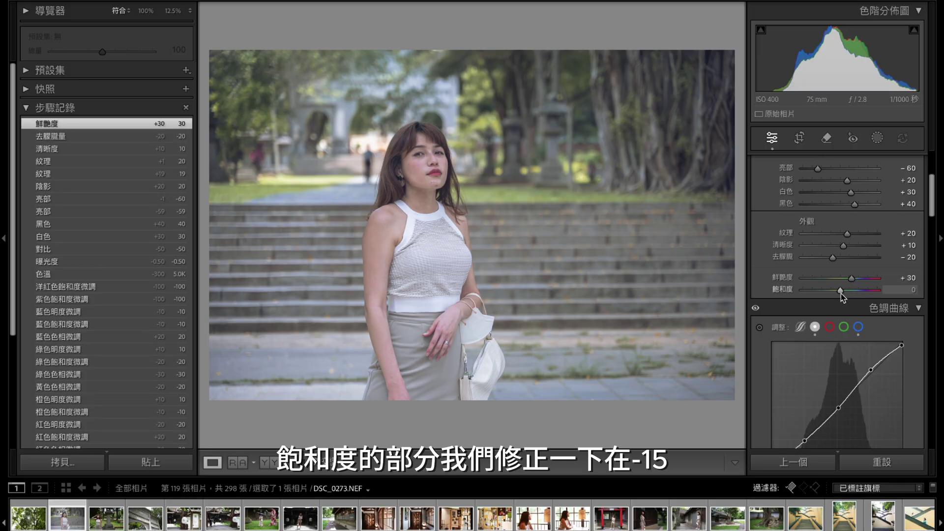
drag(841, 293, 836, 295)
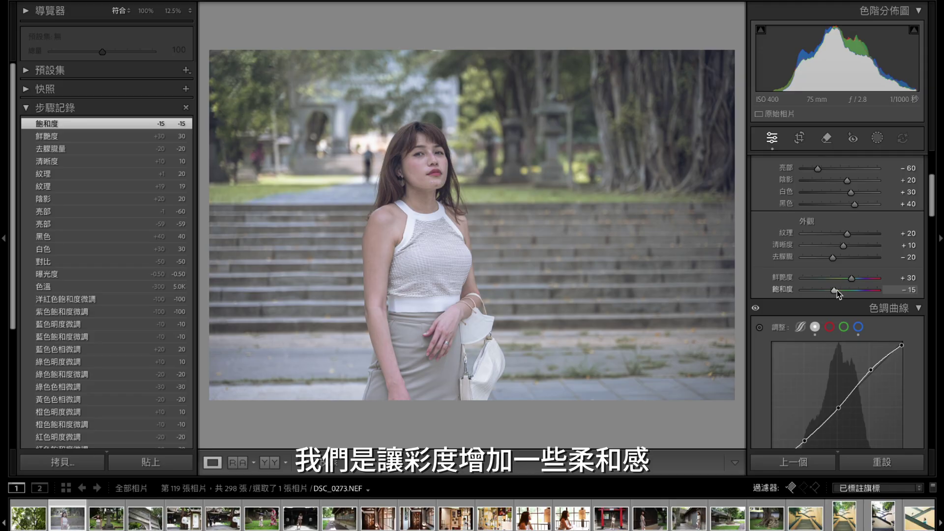
Tint the Color Grading midtones blue at hue 220, saturation 20
scroll(837, 292, up, 1)
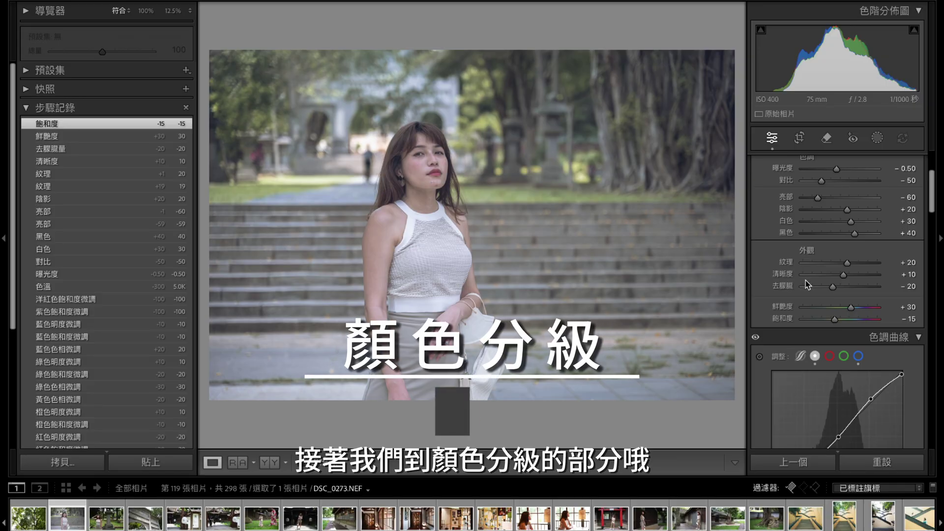
scroll(884, 300, down, 1)
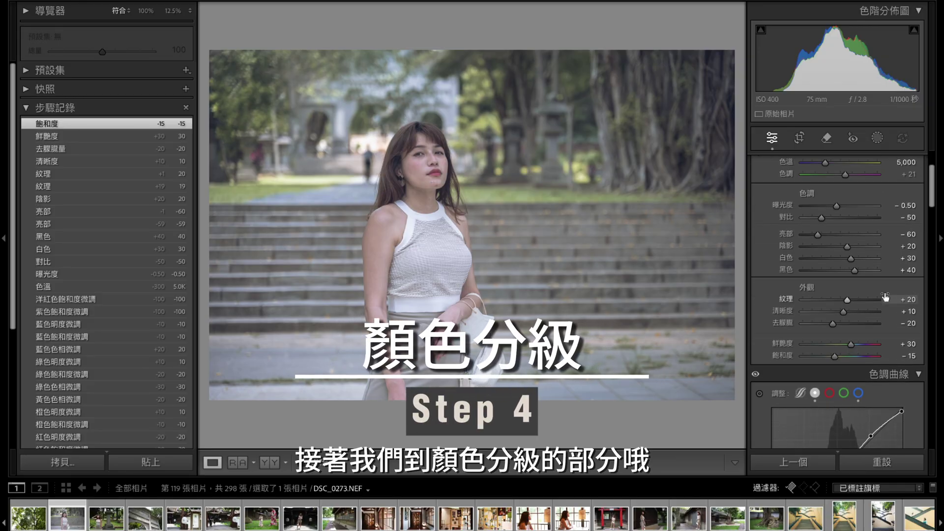
scroll(884, 299, down, 2)
scroll(885, 296, down, 3)
scroll(885, 296, down, 1)
scroll(884, 297, down, 3)
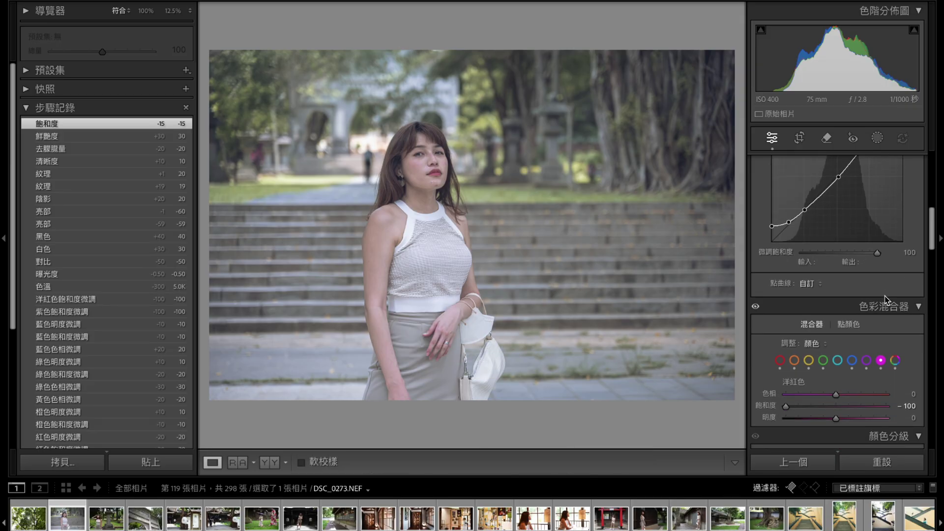
scroll(886, 299, down, 3)
scroll(887, 300, down, 3)
scroll(886, 300, down, 1)
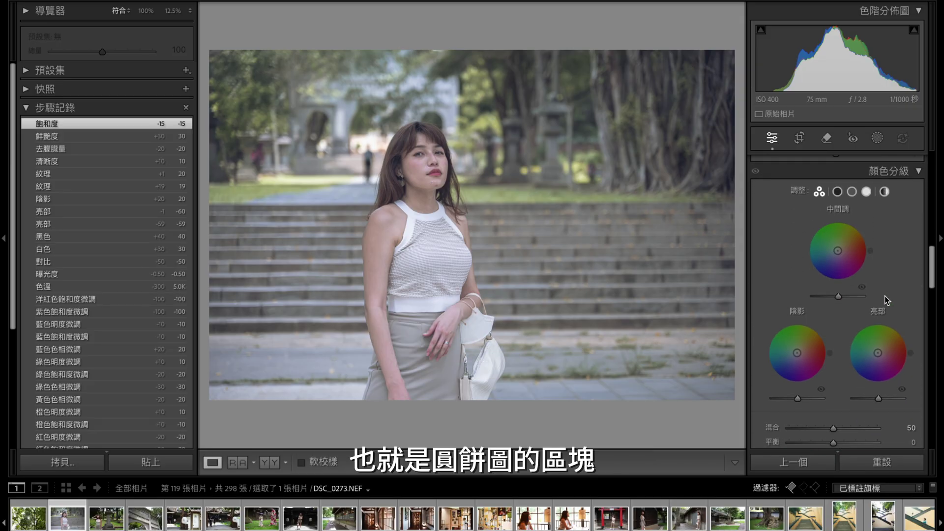
mouse_move(839, 252)
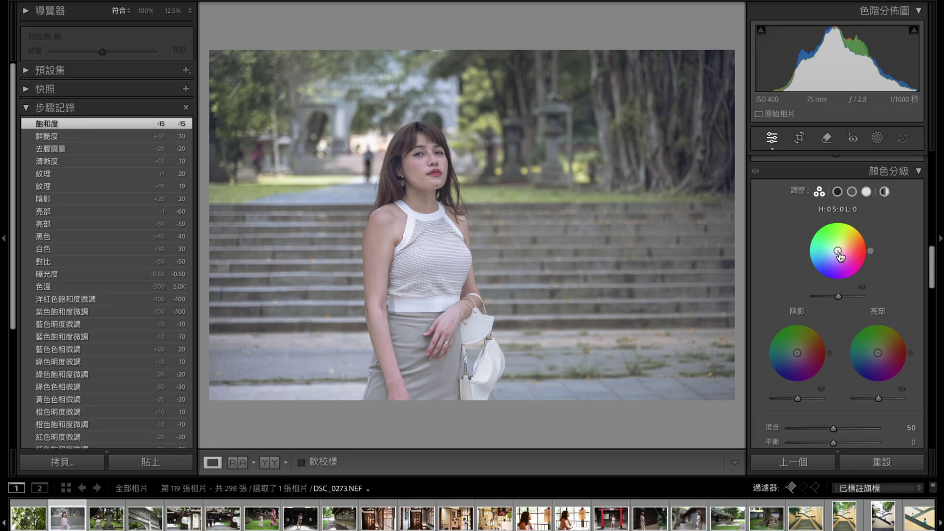
drag(838, 251, 843, 251)
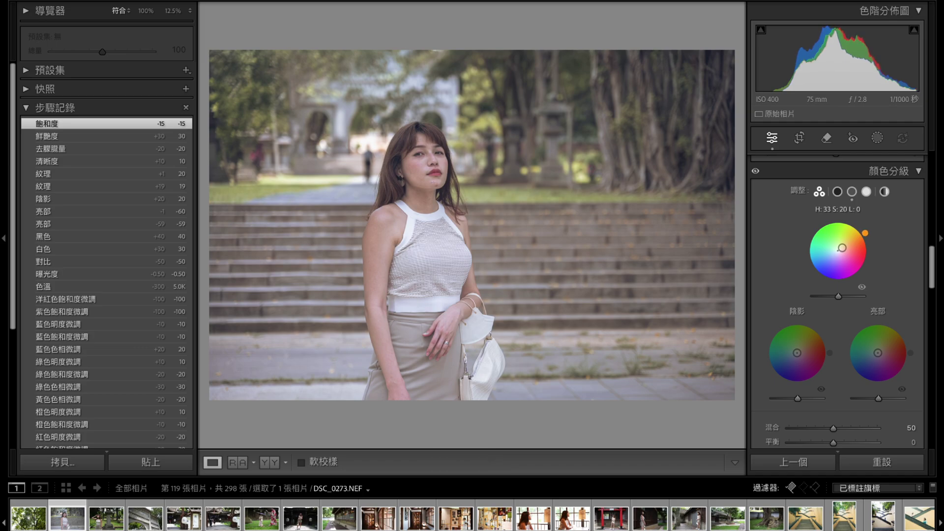
mouse_move(865, 233)
mouse_down()
mouse_move(807, 260)
mouse_move(813, 272)
mouse_up()
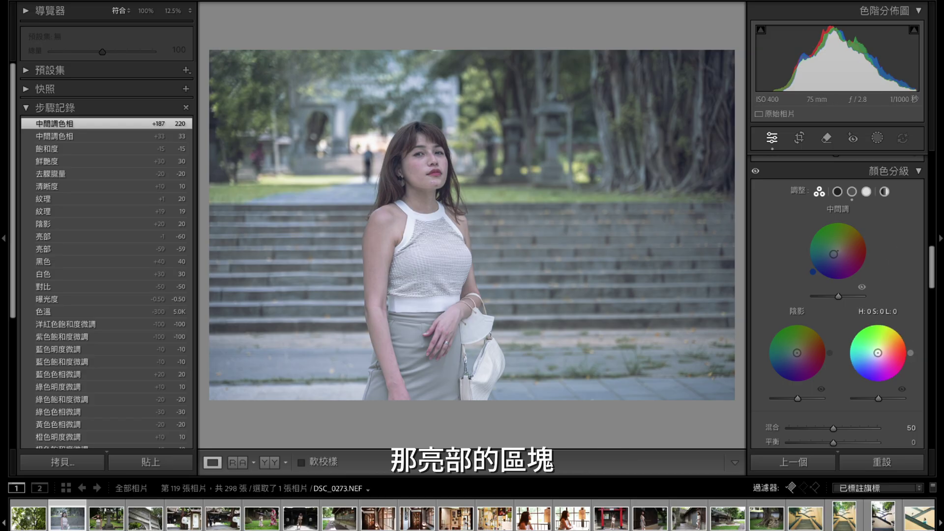
Give the Color Grading highlights a warm tint at hue 50 with saturation 20
drag(911, 353, 904, 334)
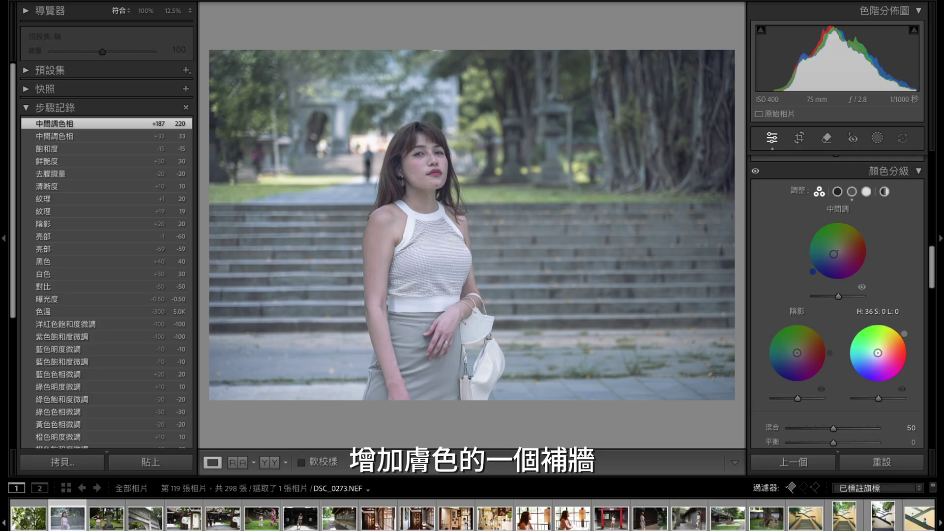
click(903, 332)
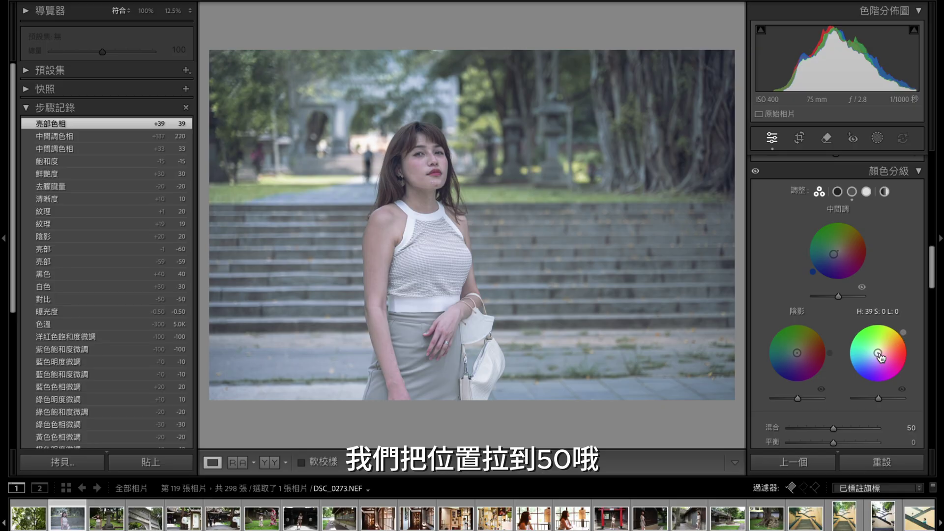
drag(880, 355, 881, 351)
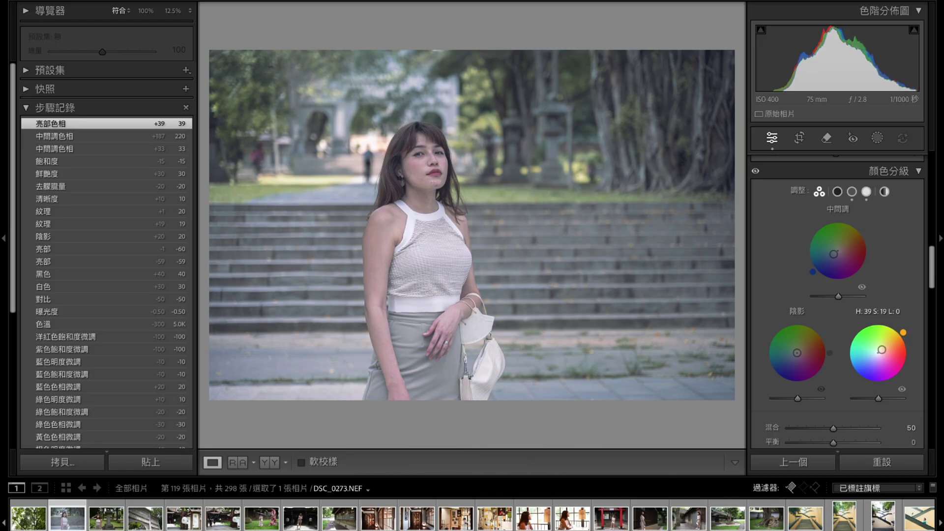
click(882, 351)
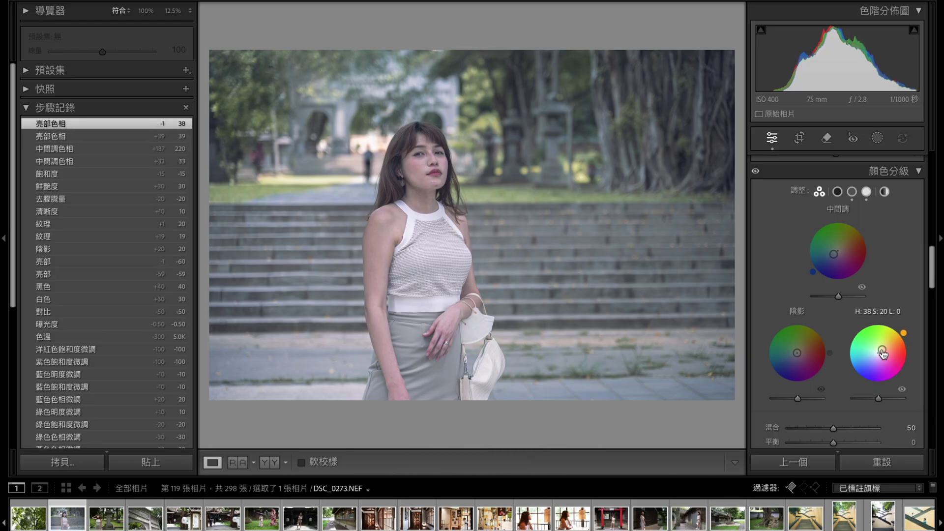
drag(903, 333, 900, 328)
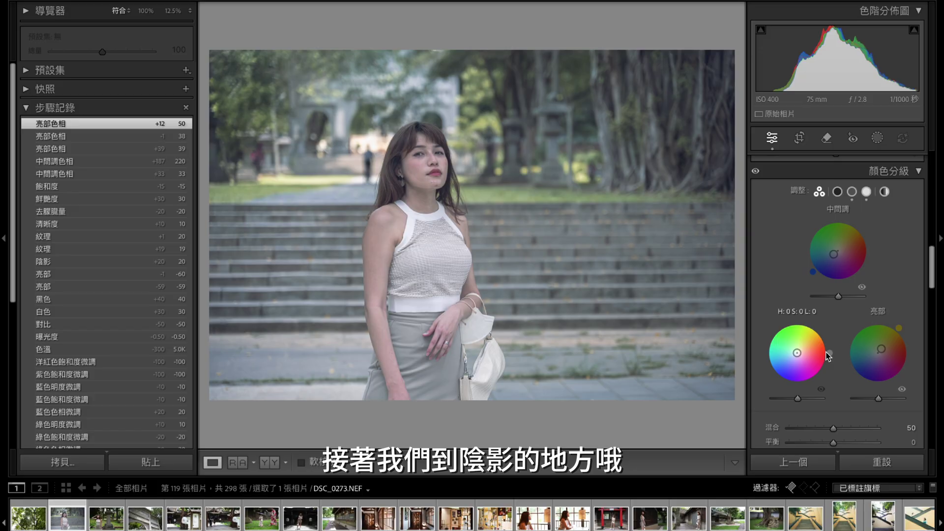
Set the Color Grading shadows to blue at hue 220 with saturation 20
drag(830, 355, 828, 364)
mouse_move(767, 366)
mouse_down()
mouse_move(793, 355)
mouse_move(772, 368)
mouse_up()
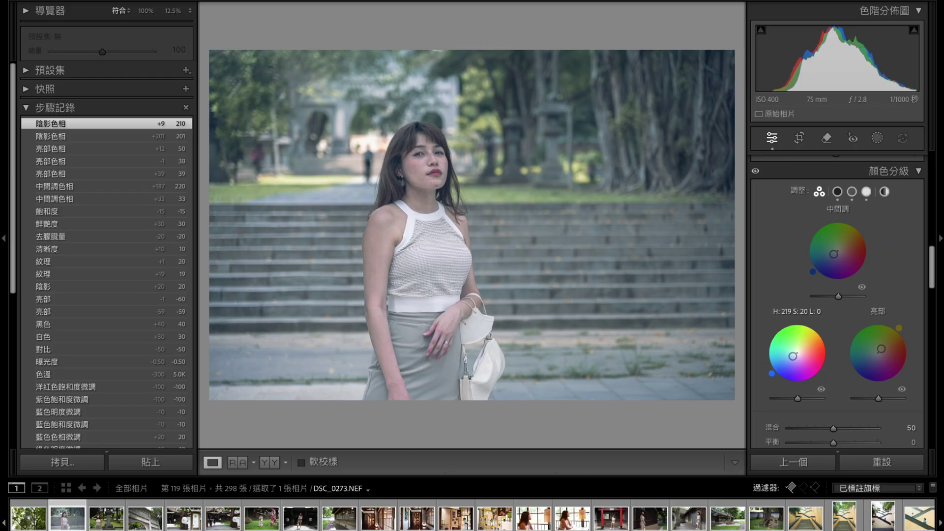
drag(772, 374, 772, 374)
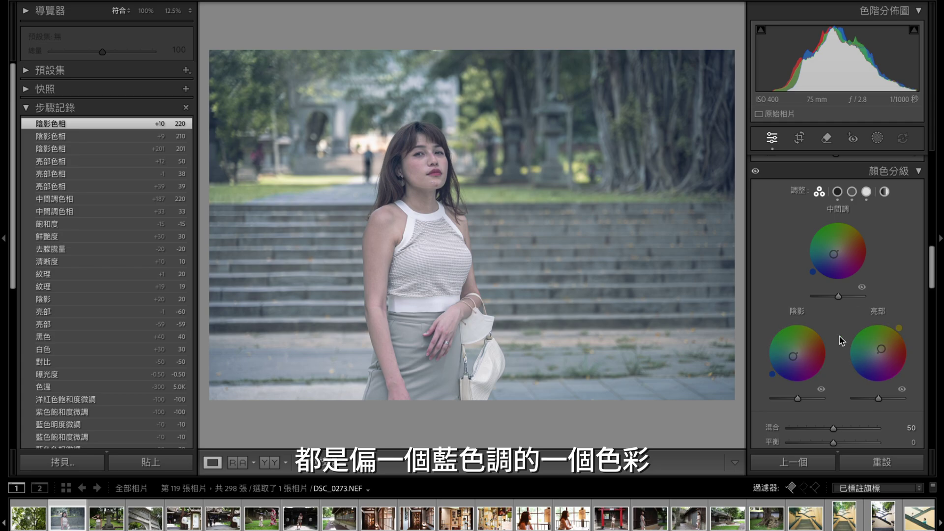
Set Detail noise reduction Luminance to 50 and Color to 50
scroll(842, 340, down, 1)
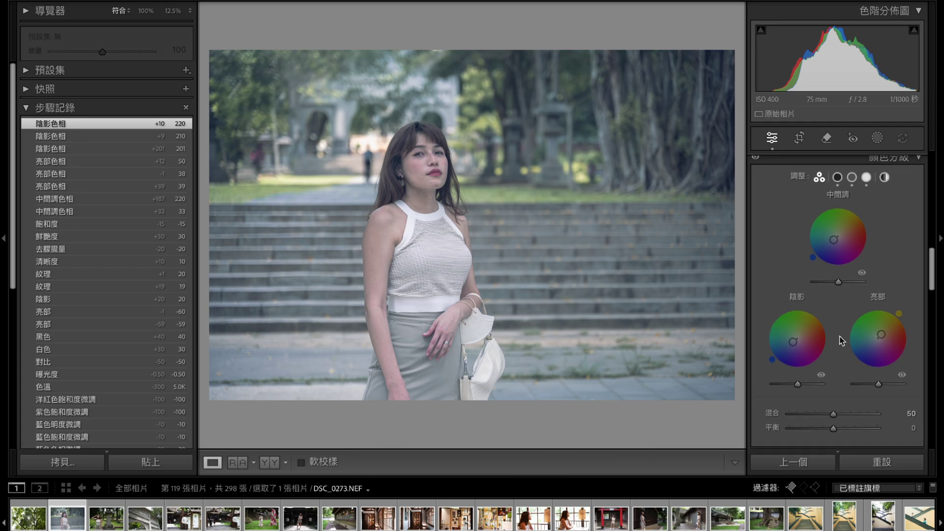
scroll(842, 340, down, 5)
scroll(842, 340, down, 1)
scroll(842, 341, down, 3)
scroll(842, 341, down, 1)
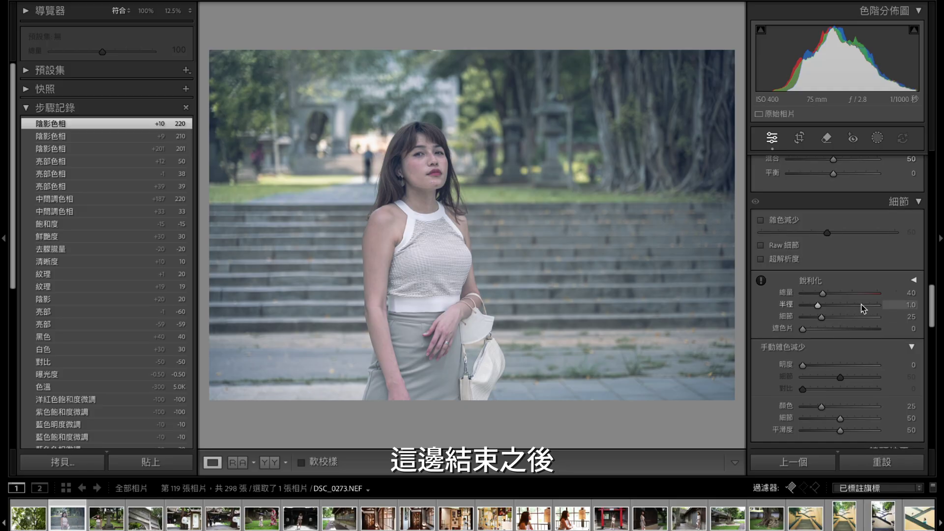
scroll(842, 277, down, 1)
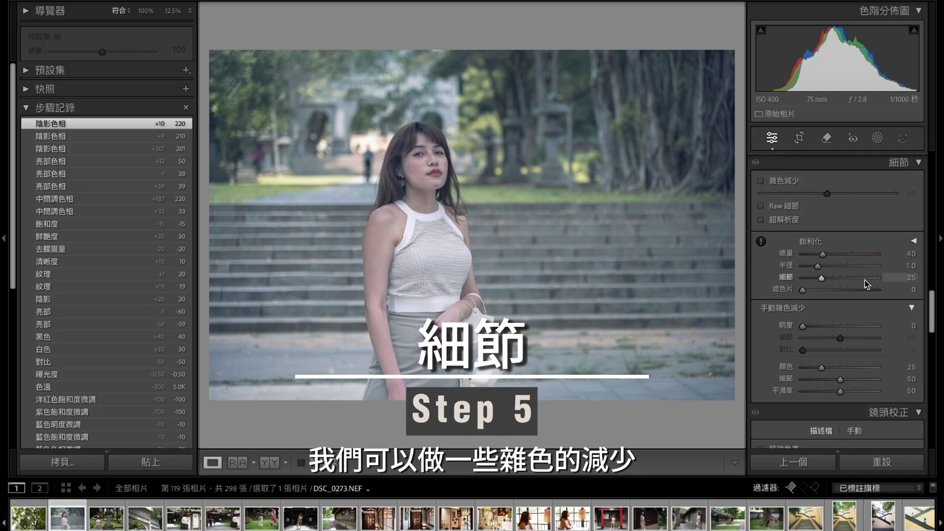
scroll(864, 283, down, 1)
scroll(865, 283, down, 2)
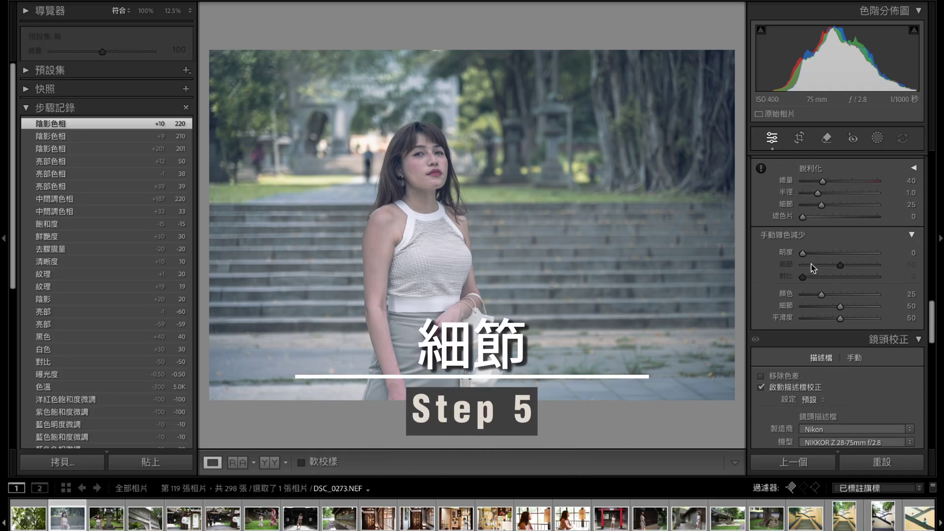
drag(803, 252, 842, 253)
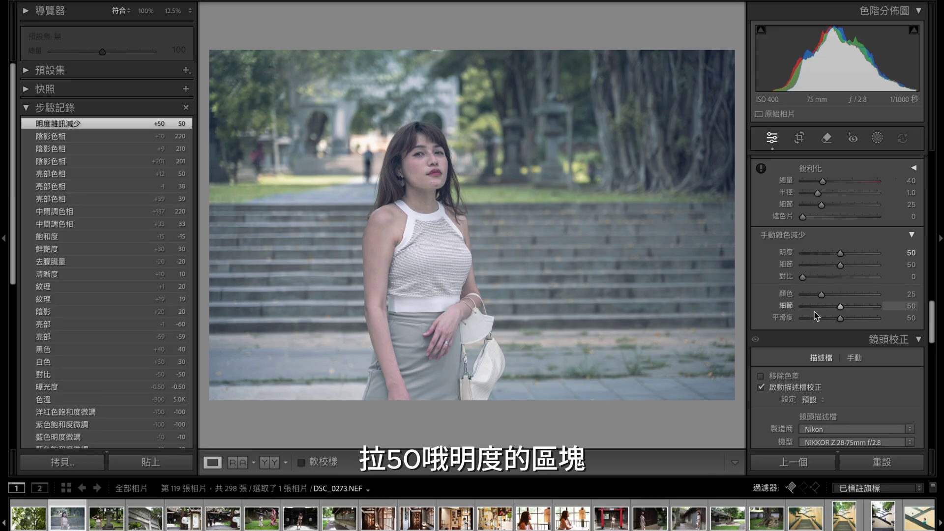
drag(821, 295, 839, 295)
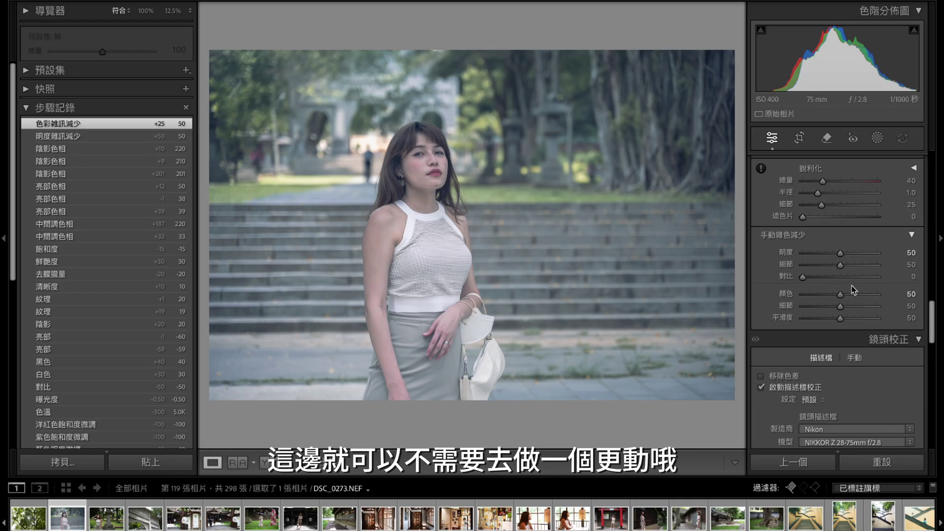
scroll(854, 290, down, 2)
scroll(853, 290, down, 1)
scroll(854, 290, down, 3)
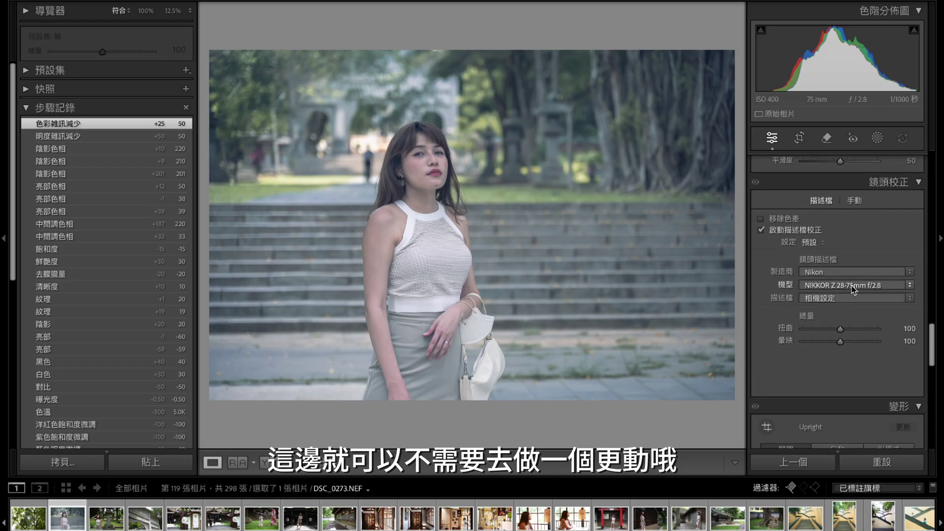
Set the Effects Post-Crop Vignetting Amount to -20 to darken the edges
scroll(854, 291, down, 2)
scroll(854, 290, down, 2)
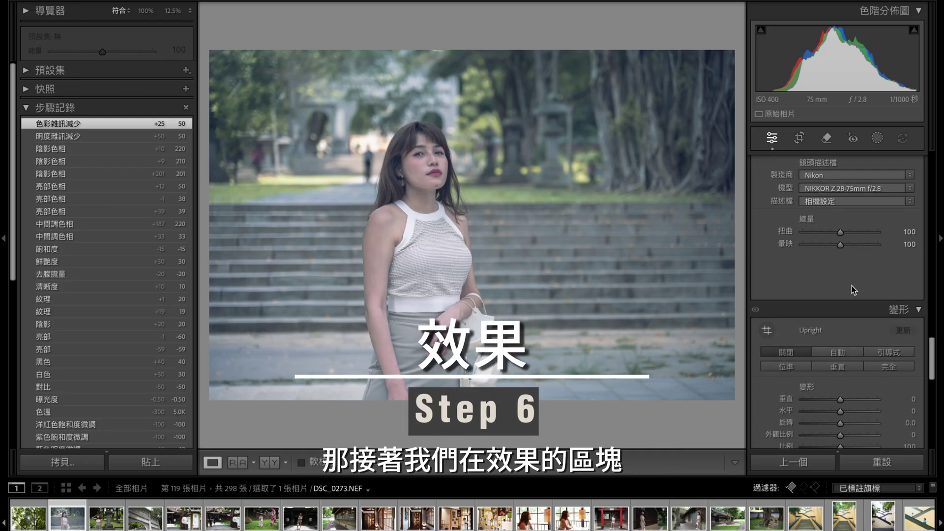
scroll(854, 290, down, 3)
scroll(854, 290, down, 3)
scroll(854, 291, down, 3)
scroll(853, 291, down, 2)
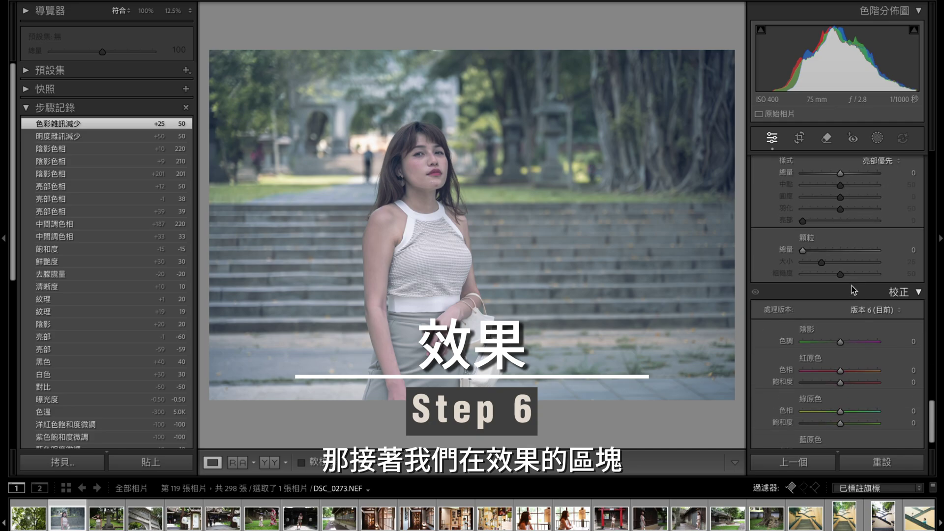
scroll(854, 290, up, 2)
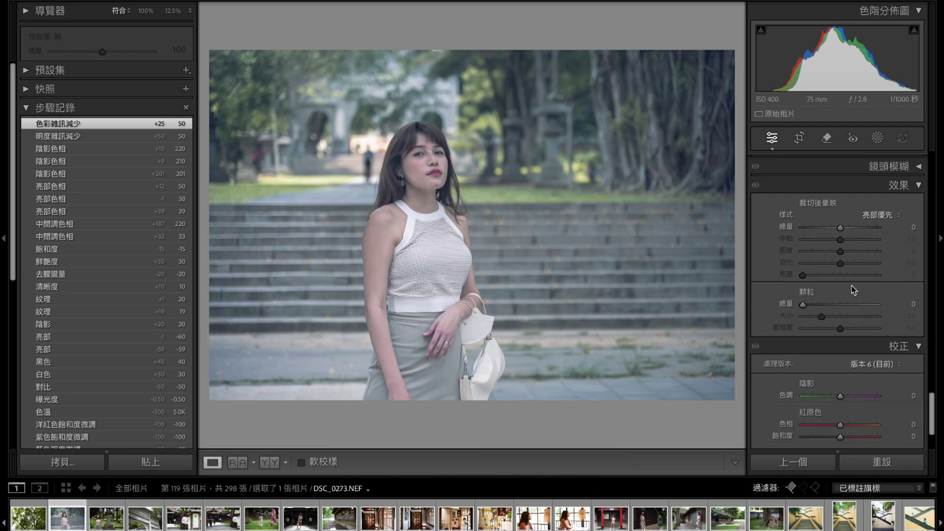
scroll(848, 235, up, 1)
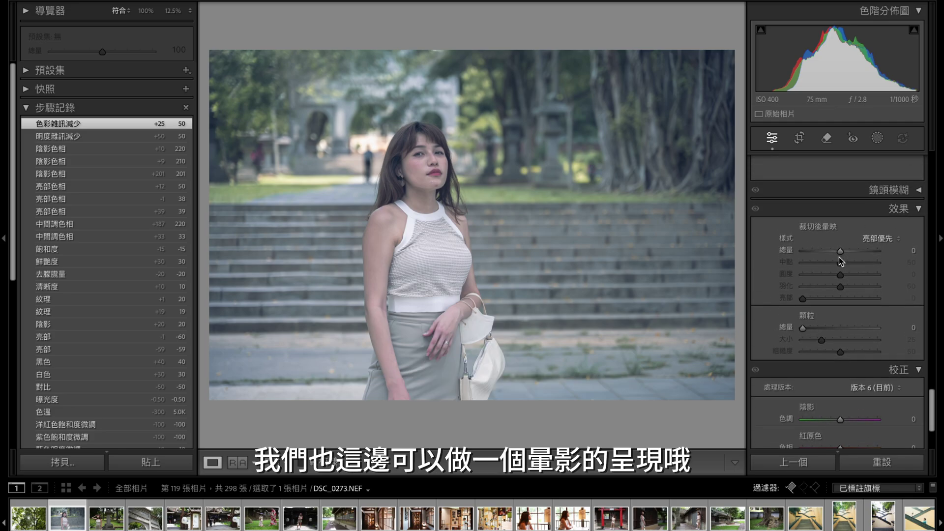
drag(840, 252, 833, 255)
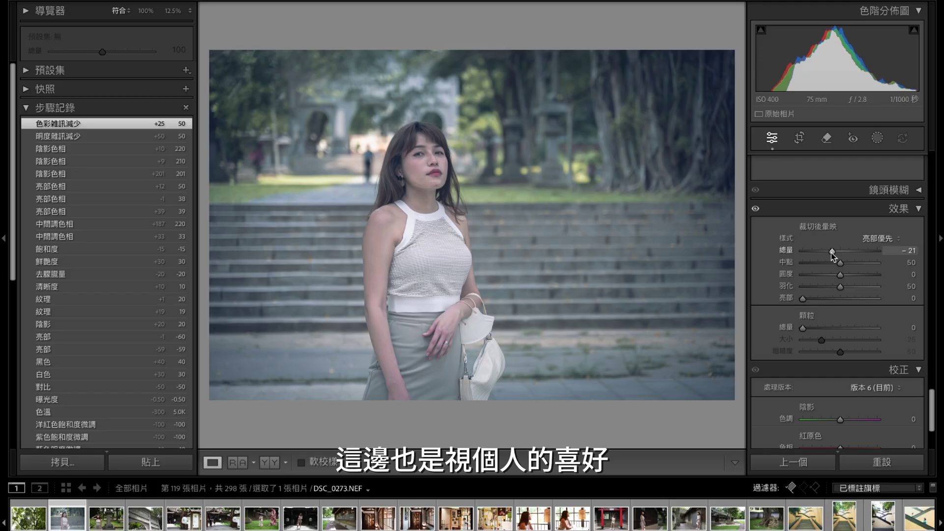
drag(831, 253, 831, 253)
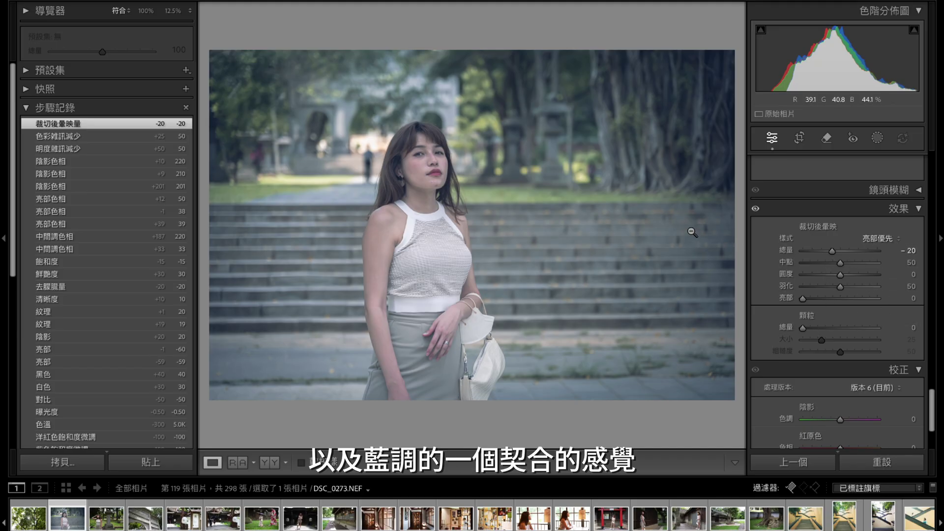
Set the Calibration Blue Primary Hue slider to -30
scroll(834, 286, down, 1)
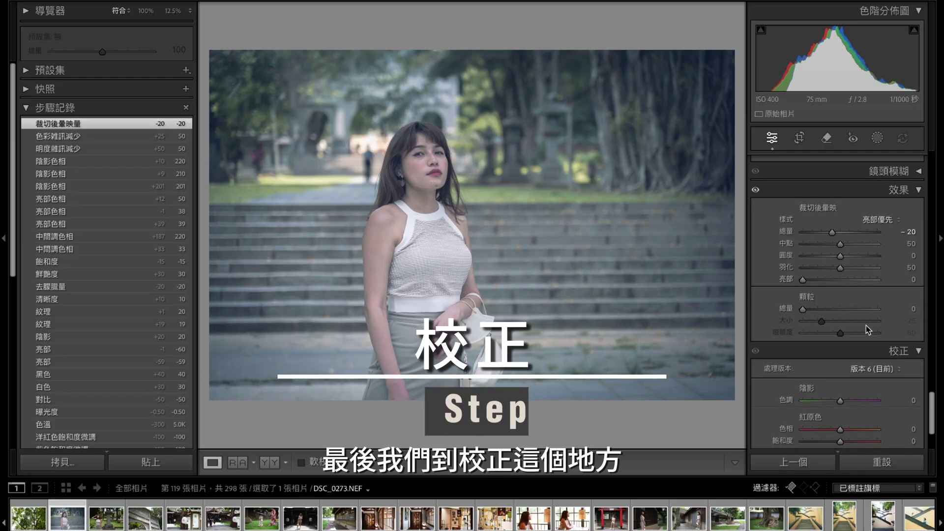
scroll(860, 354, down, 3)
scroll(860, 354, down, 2)
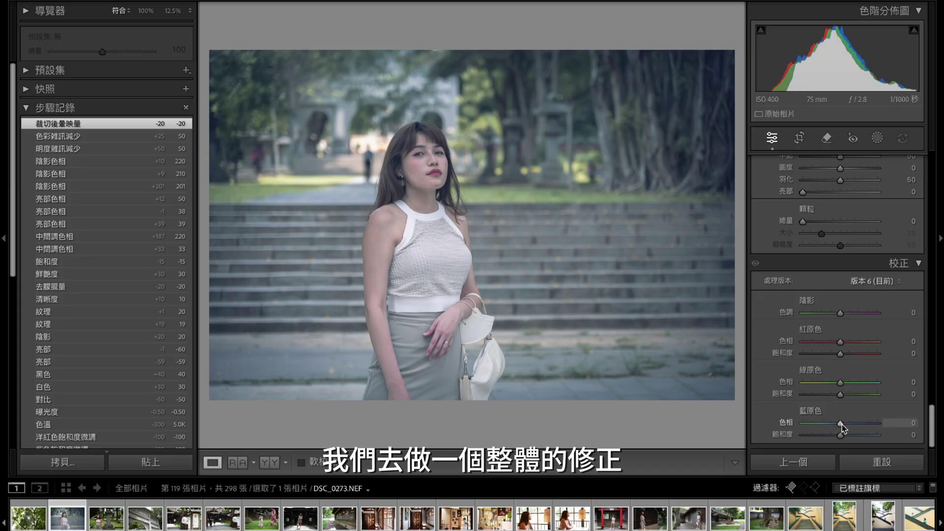
drag(841, 422, 831, 425)
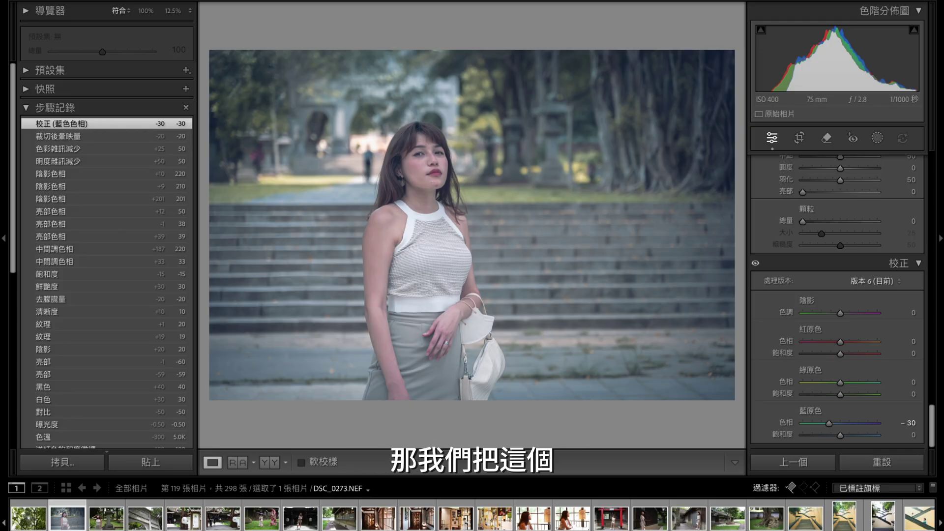
Copy the portrait's develop settings and show the tree-canopy photo's latest edited state
key(ctrl+shift+c)
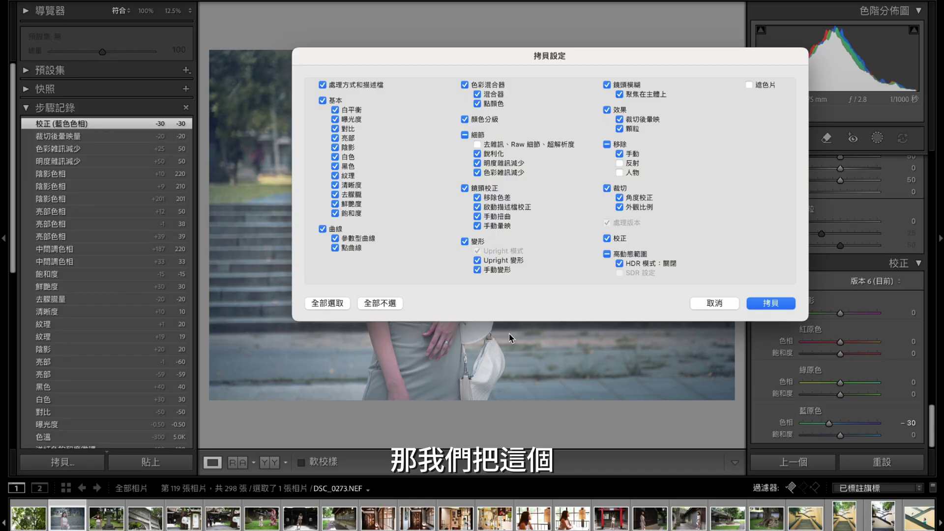
click(771, 303)
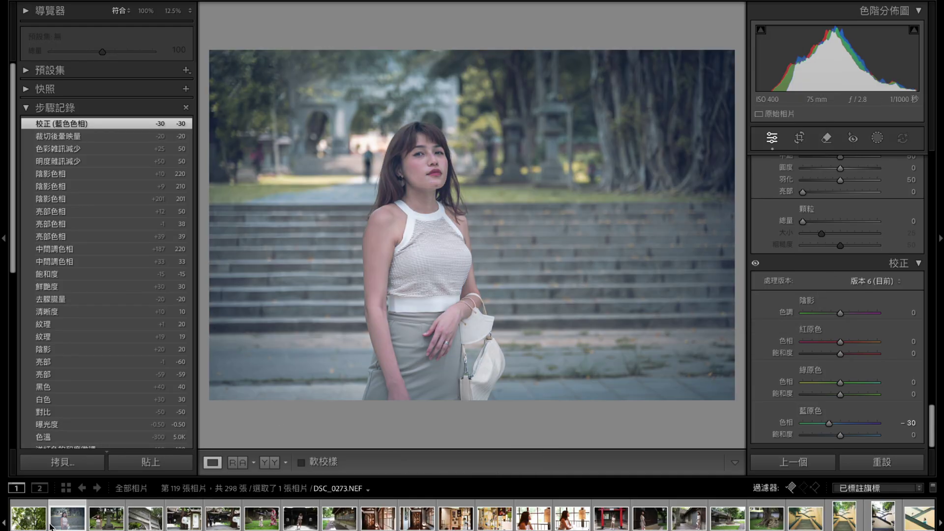
click(33, 522)
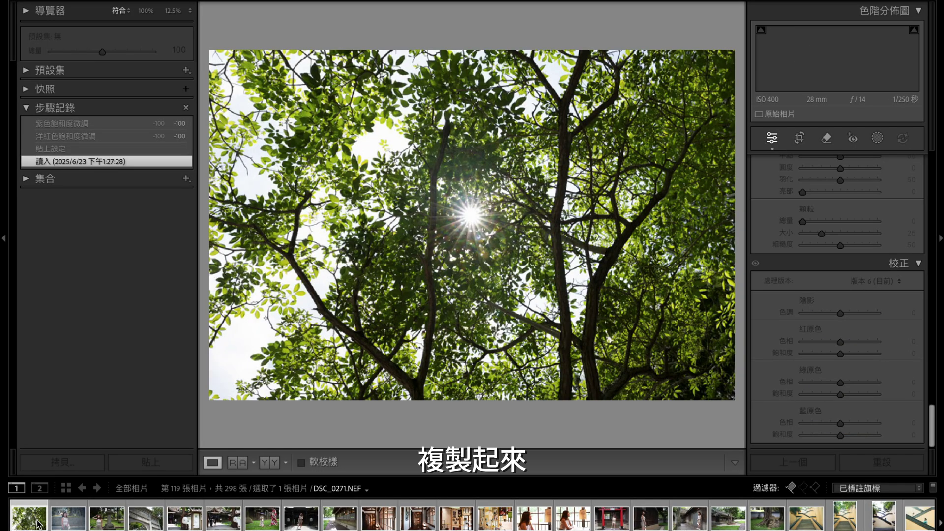
click(95, 124)
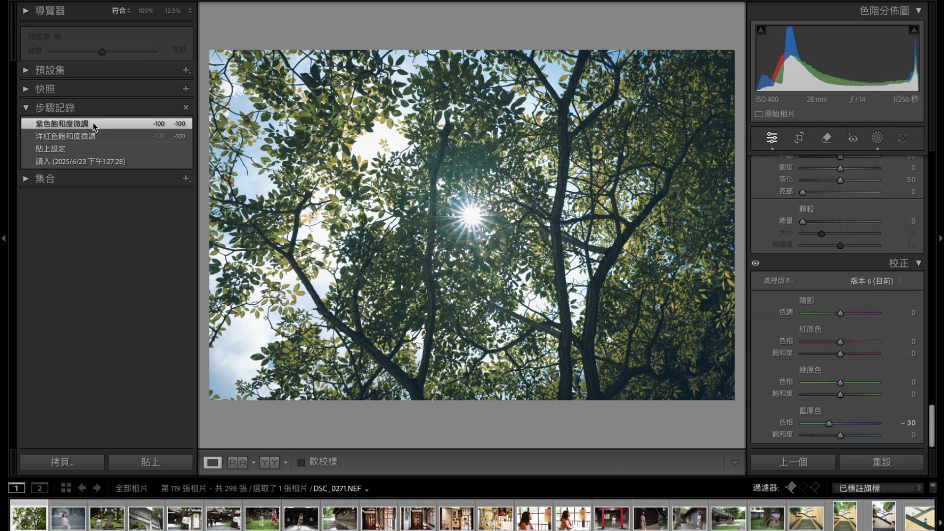
Compare the tree-canopy grade against its original, then select DSC_0281
key(backslash)
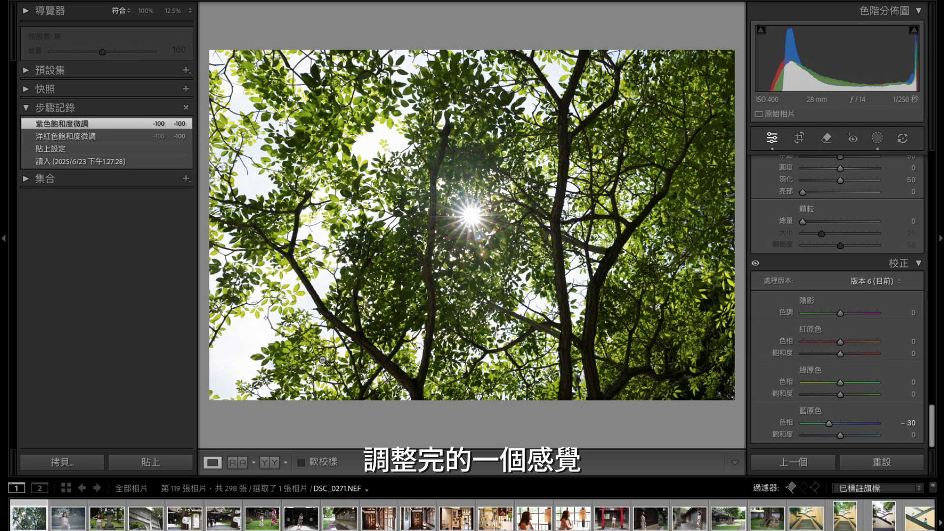
key(backslash)
click(269, 463)
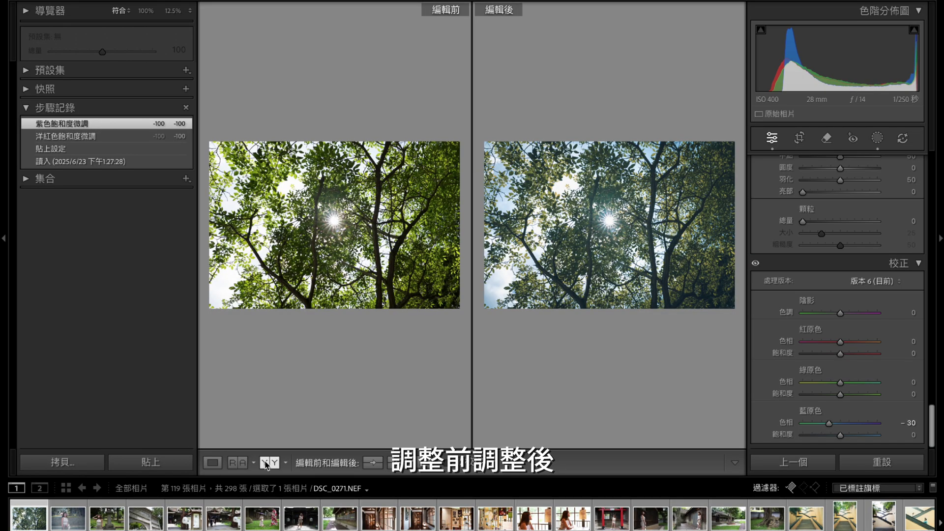
click(212, 462)
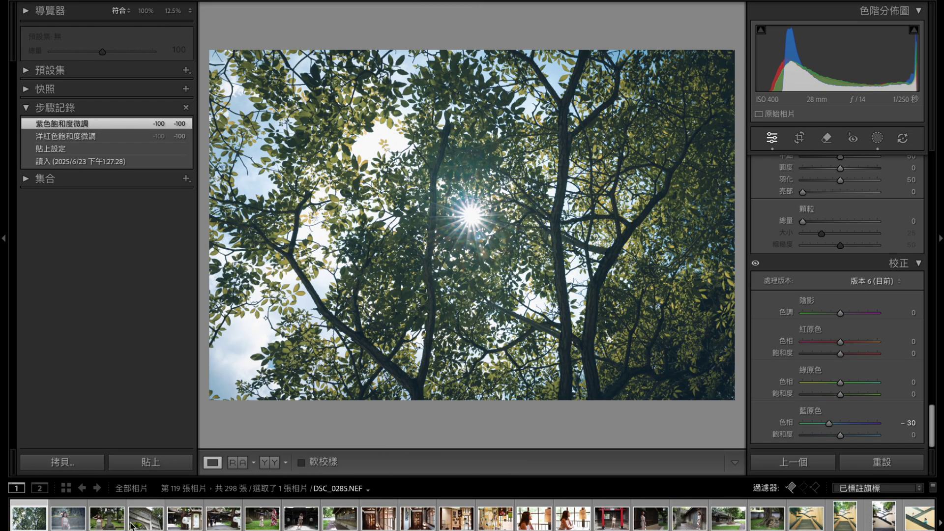
click(107, 518)
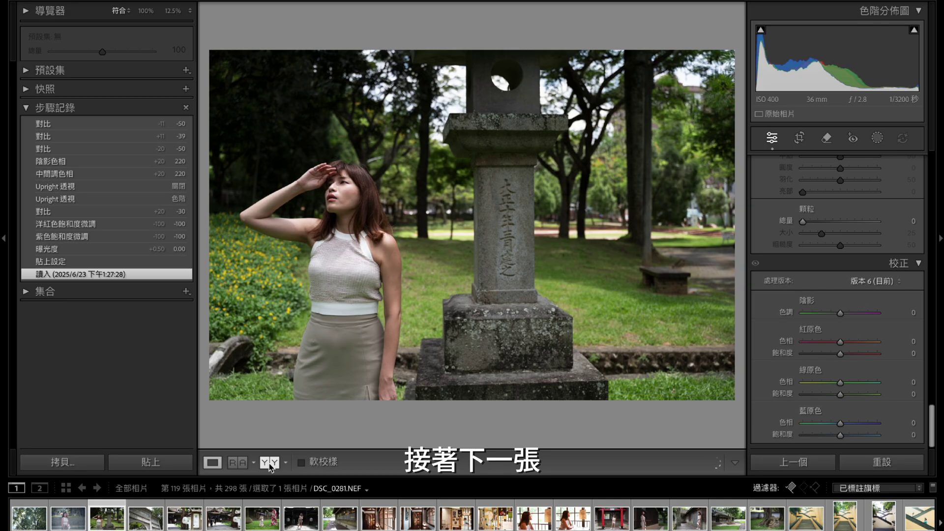
Show the stone lantern portrait's latest edit and compare it before and after
click(100, 125)
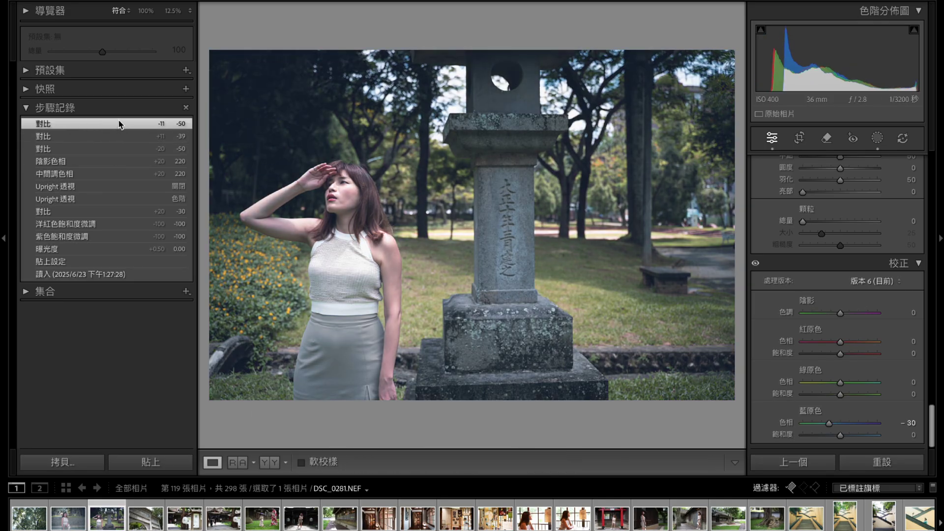
click(269, 462)
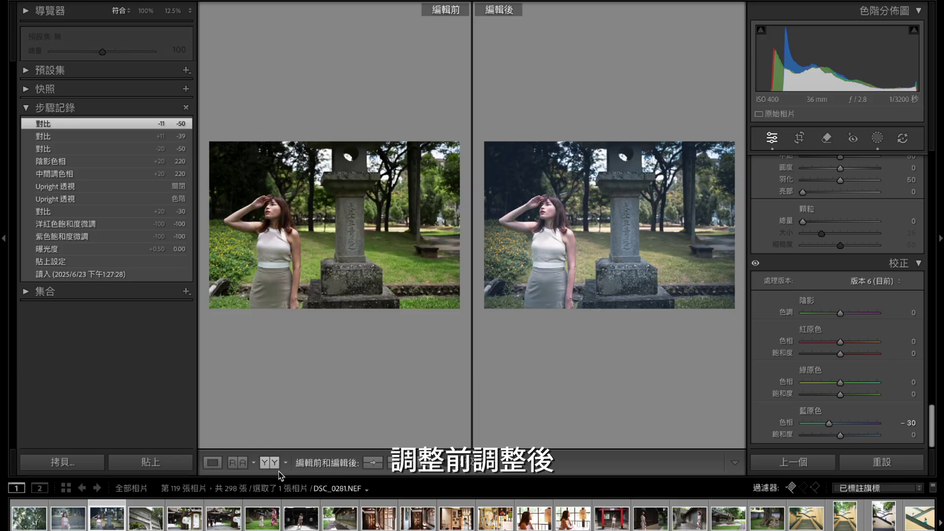
click(216, 467)
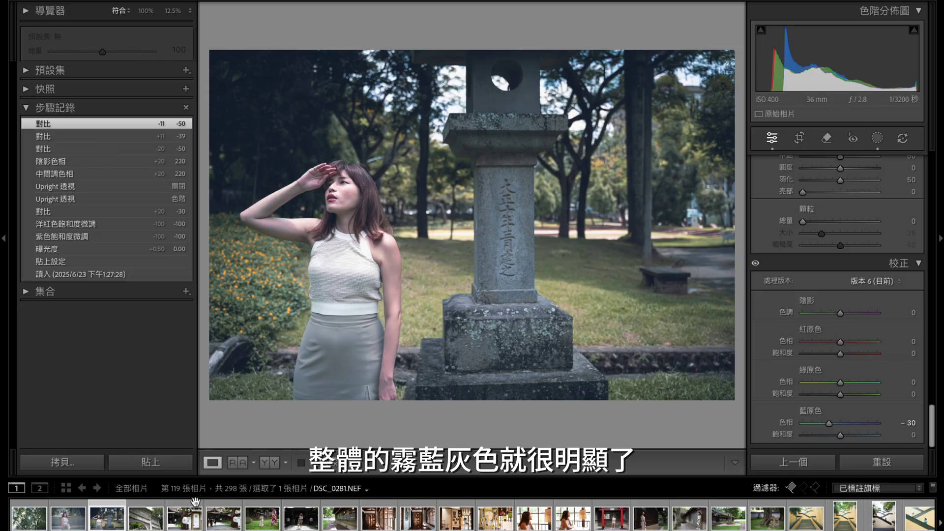
Show the edited states of the stone arch, lantern-signboard, shrine entrance and kimono photos
click(153, 525)
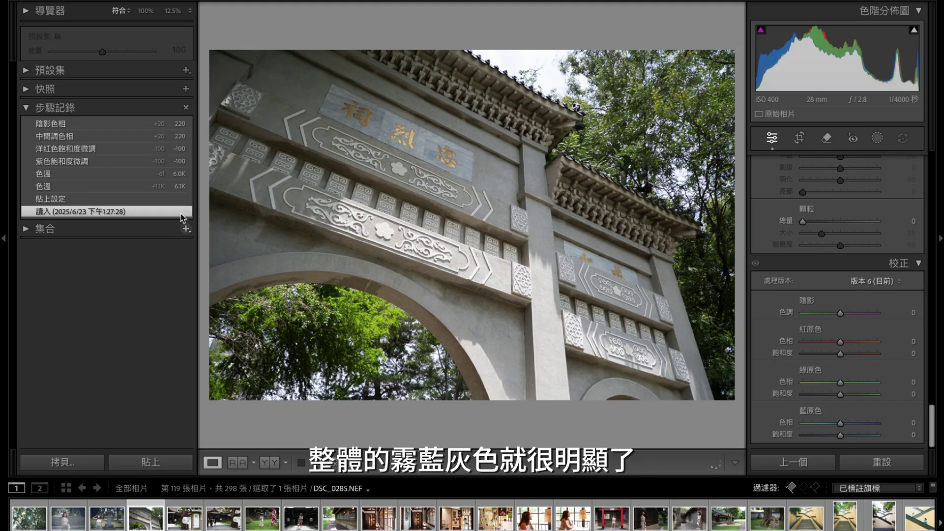
click(129, 127)
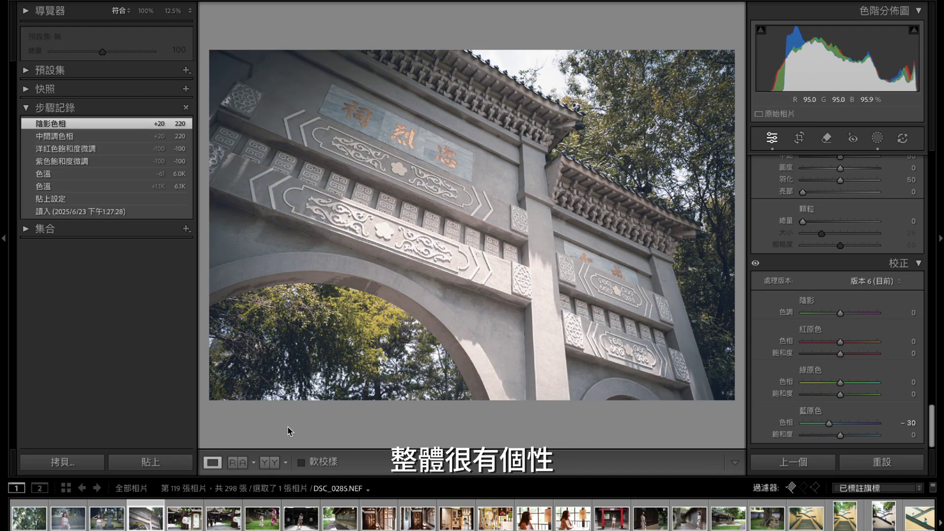
click(187, 522)
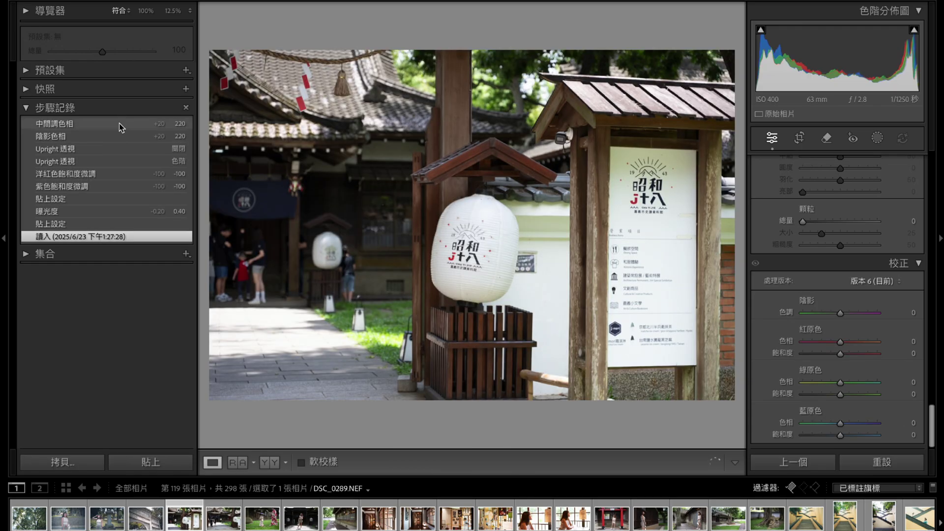
click(121, 124)
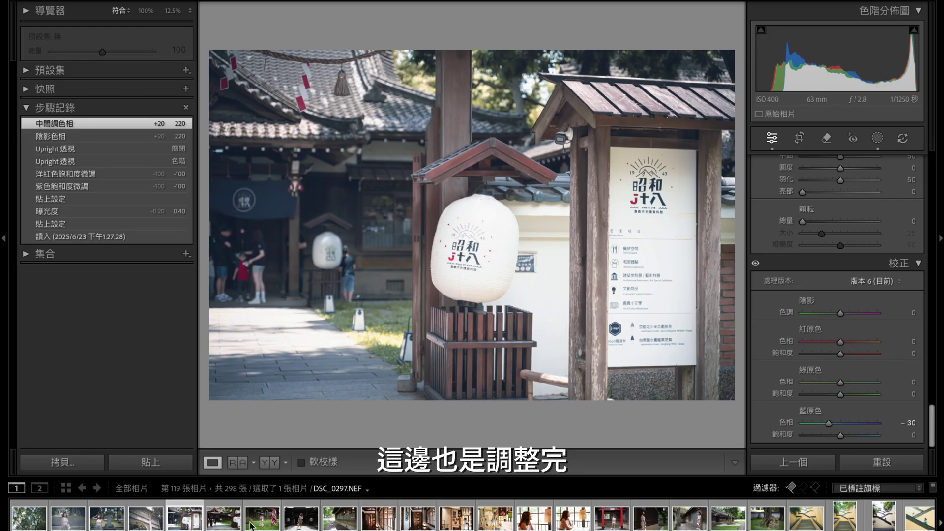
click(228, 521)
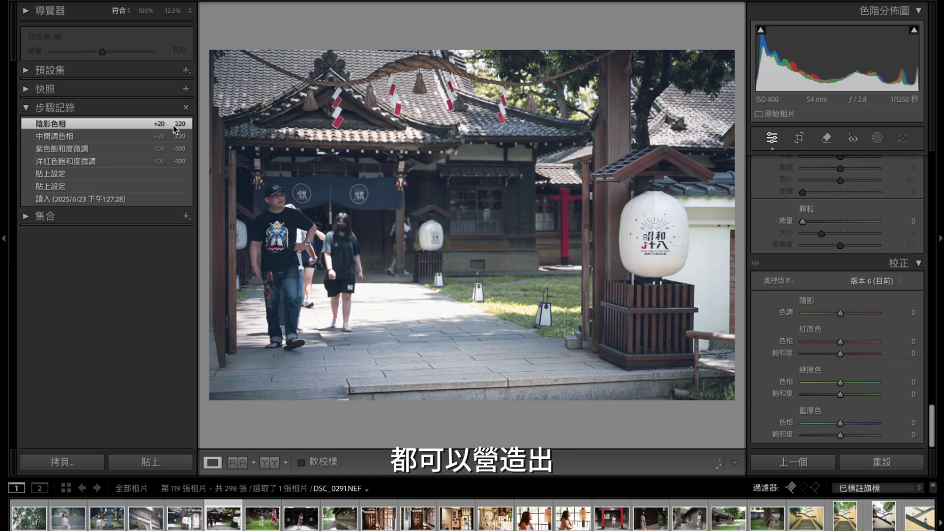
click(268, 521)
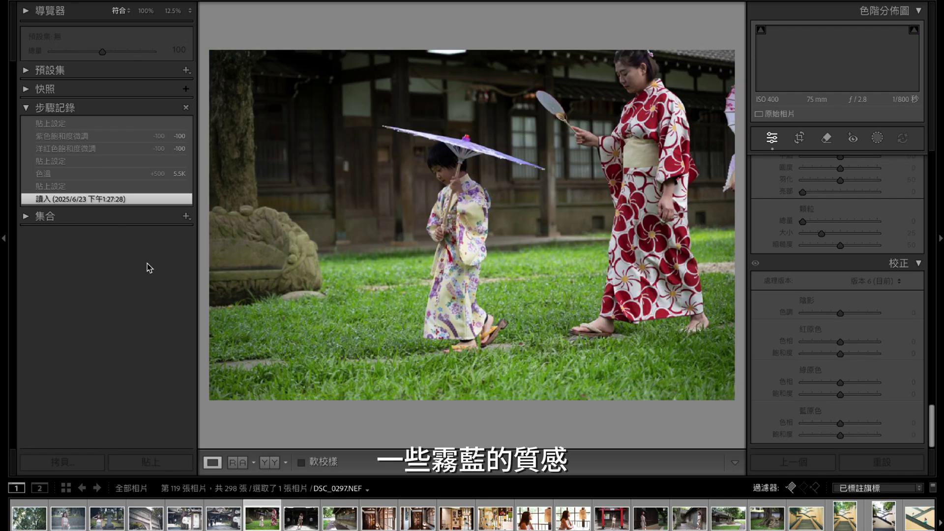
click(140, 123)
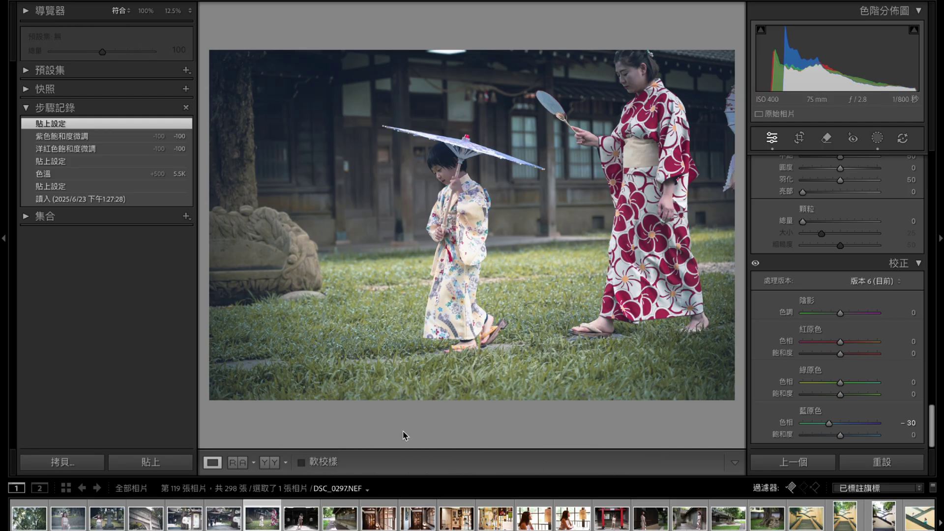
Show the temple entrance portrait and walkway DSC_0314 edited, comparing the walkway before and after
click(310, 521)
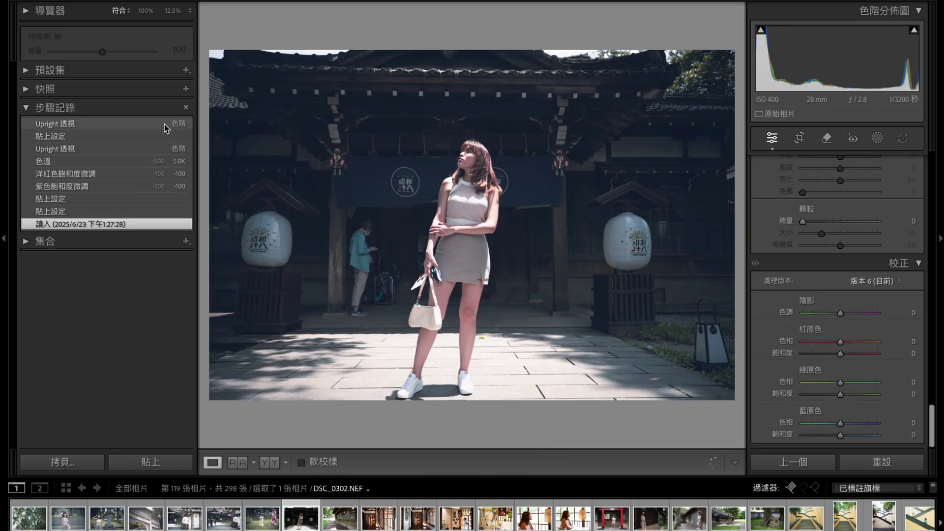
click(164, 124)
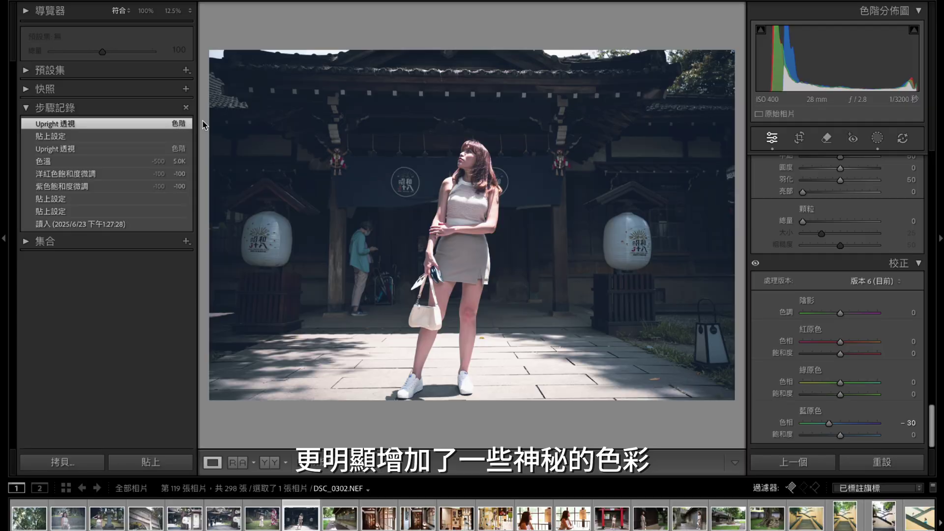
click(339, 518)
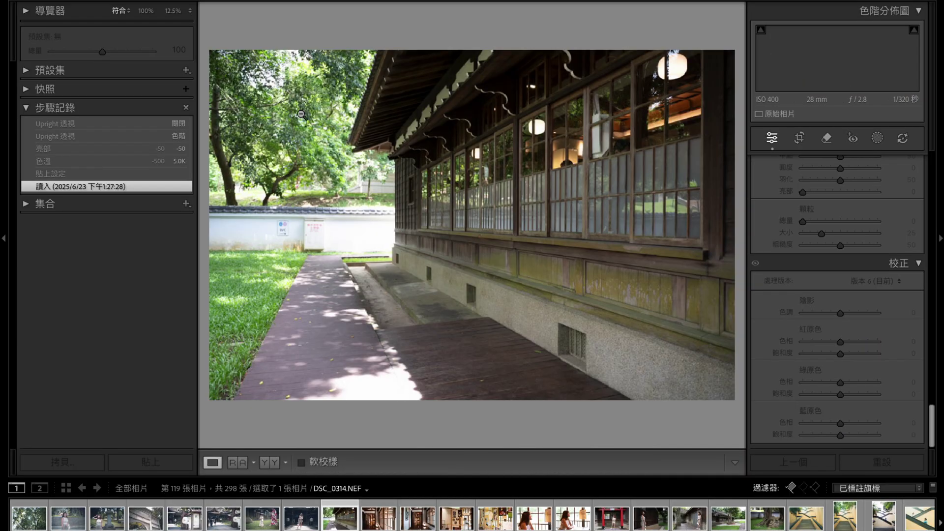
click(142, 125)
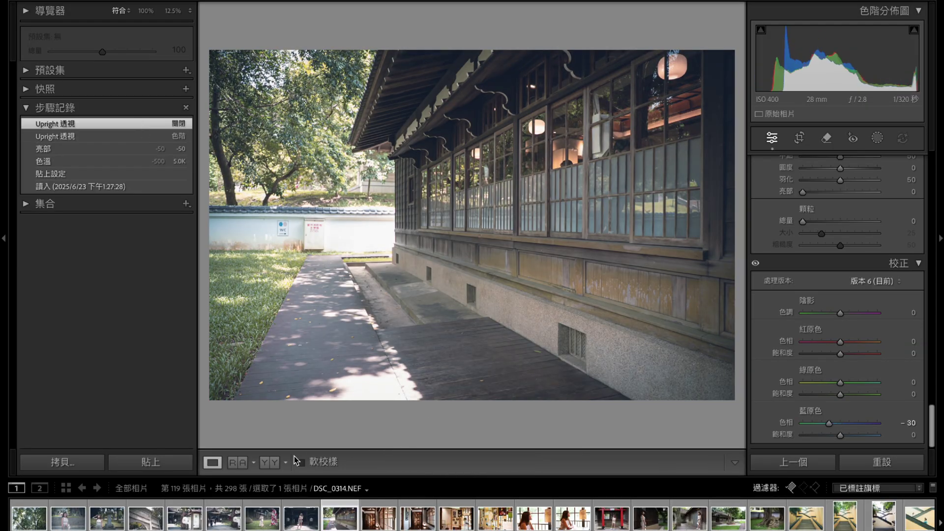
click(267, 463)
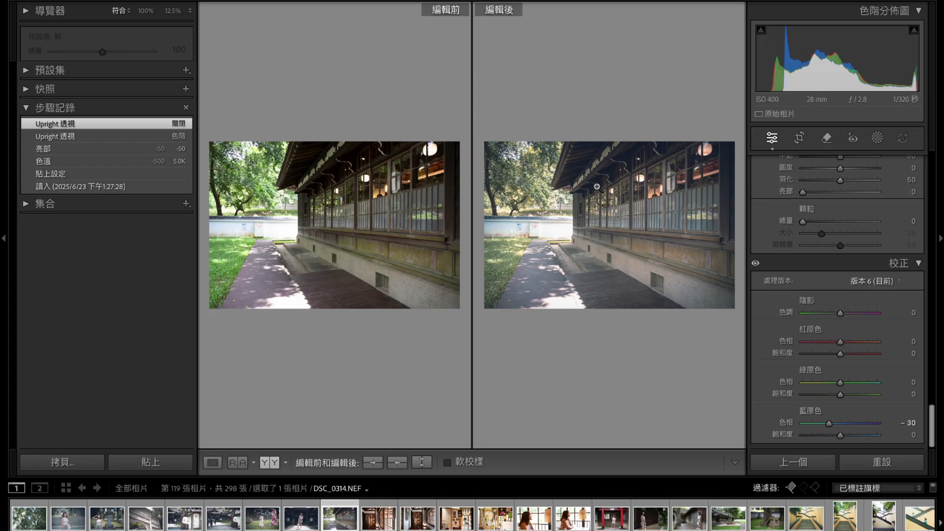
click(214, 468)
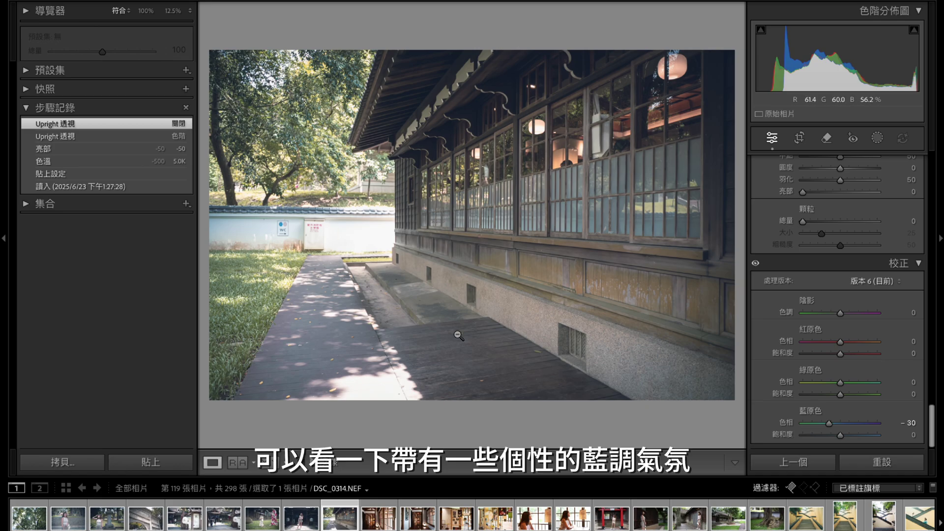
Show corridor photos DSC_0333 and DSC_0335 in their latest edited states
click(381, 522)
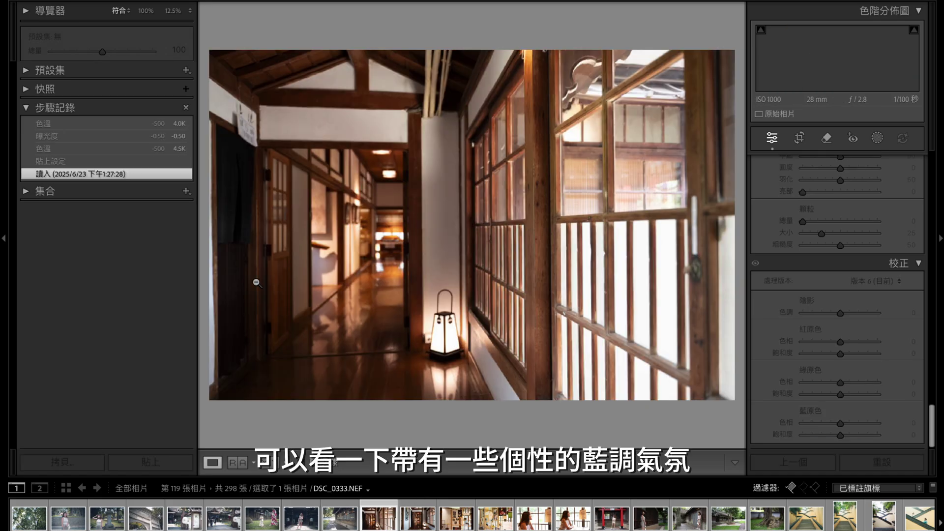
click(114, 127)
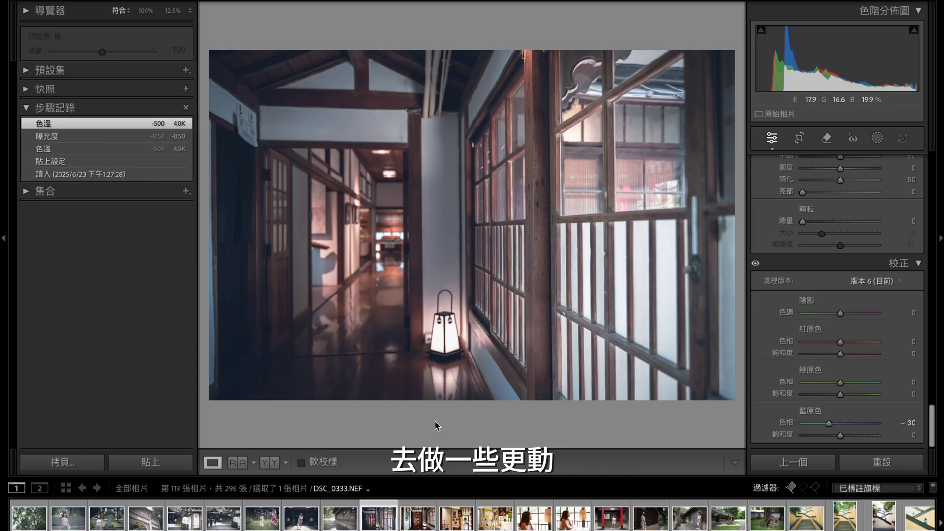
click(421, 518)
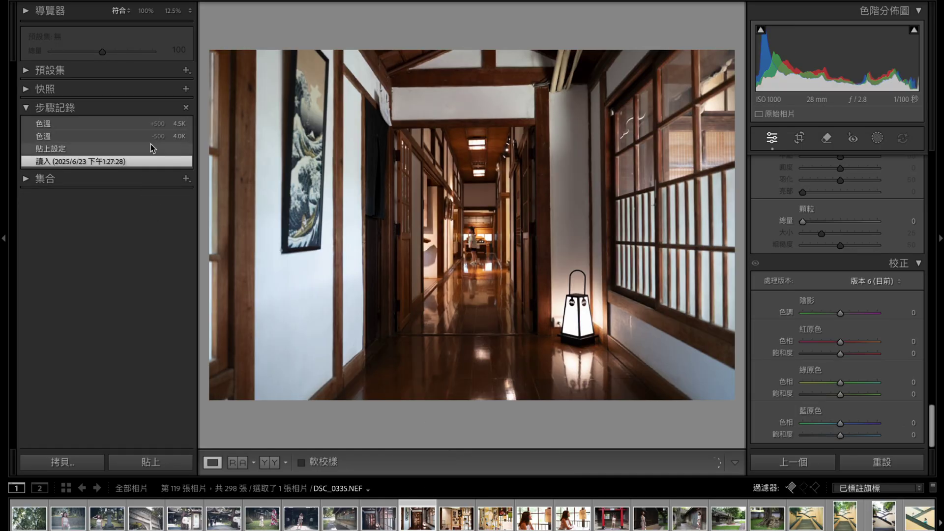
click(156, 125)
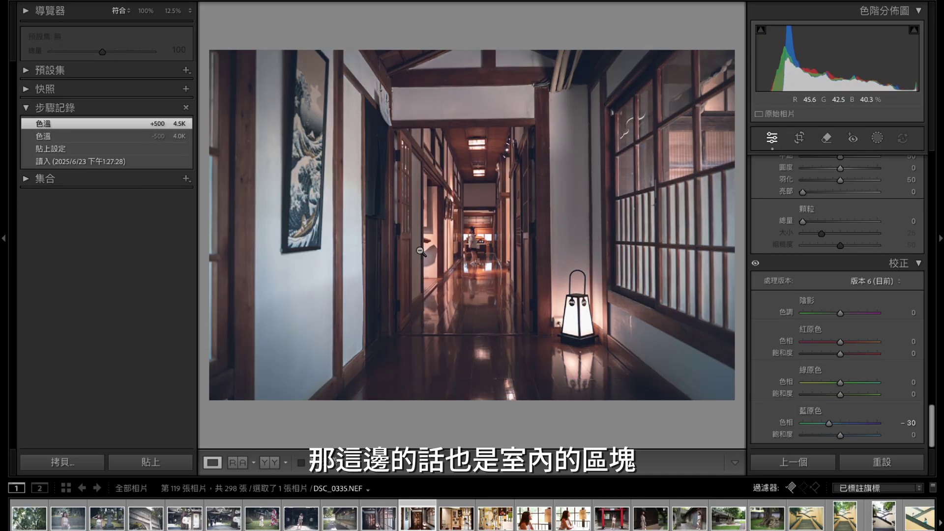
Show DSC_0345, the next display-wall shot and the window portrait with their cool edits
click(468, 519)
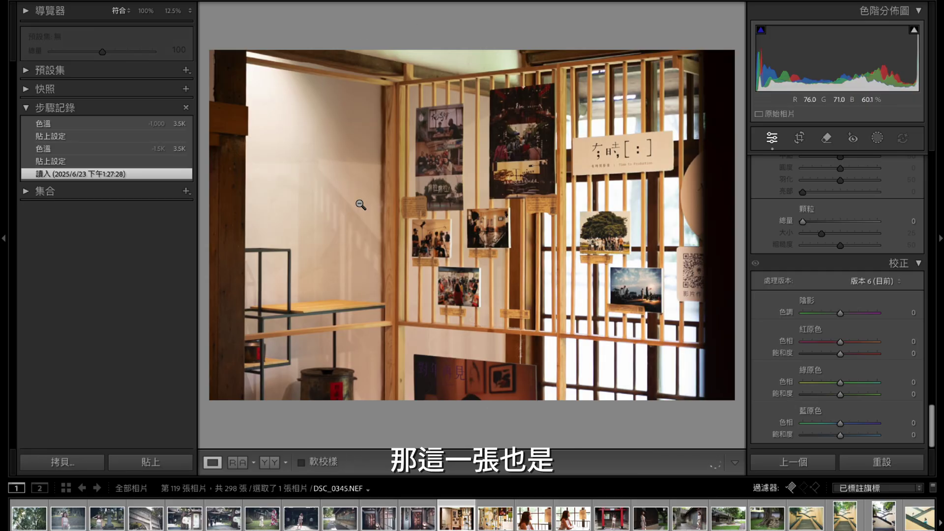
click(90, 124)
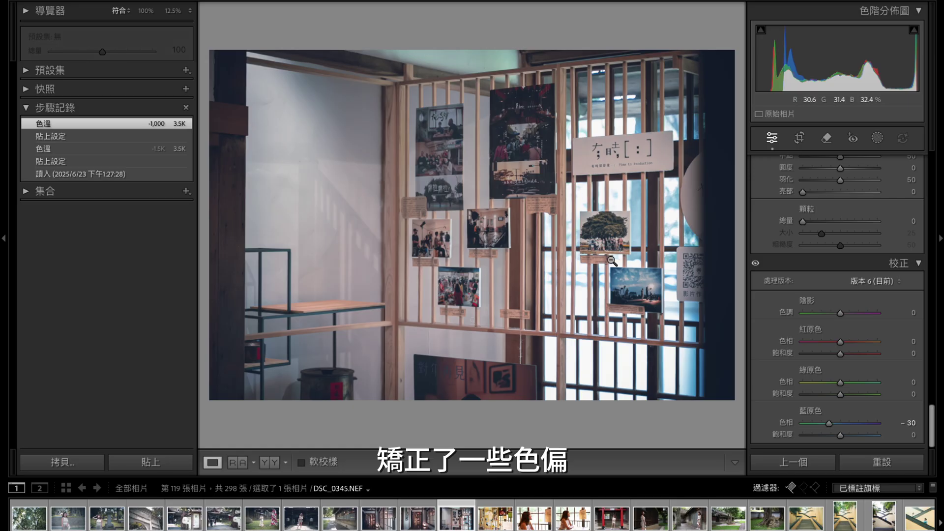
click(497, 519)
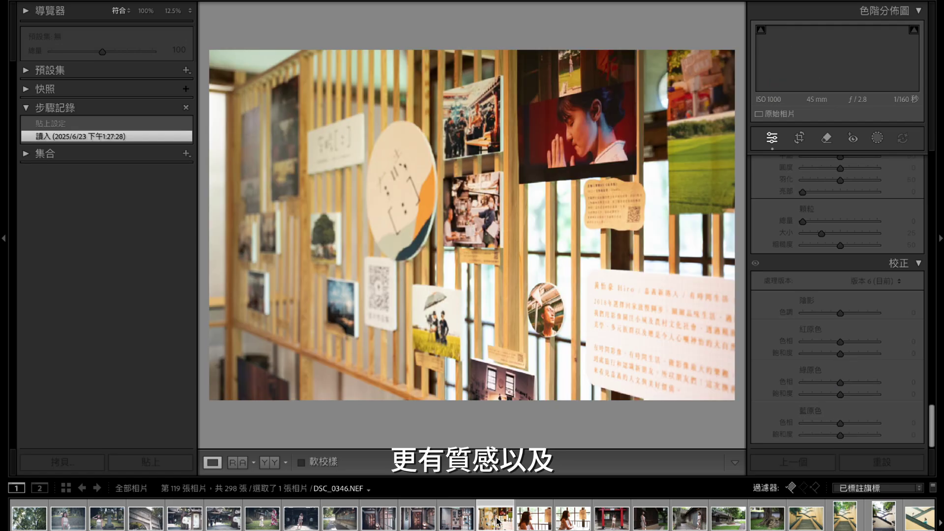
click(117, 124)
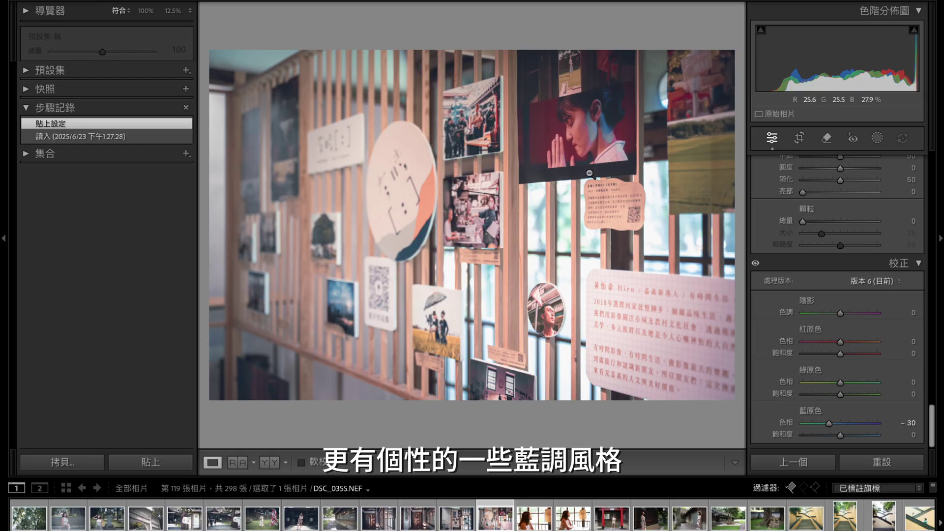
key(Right)
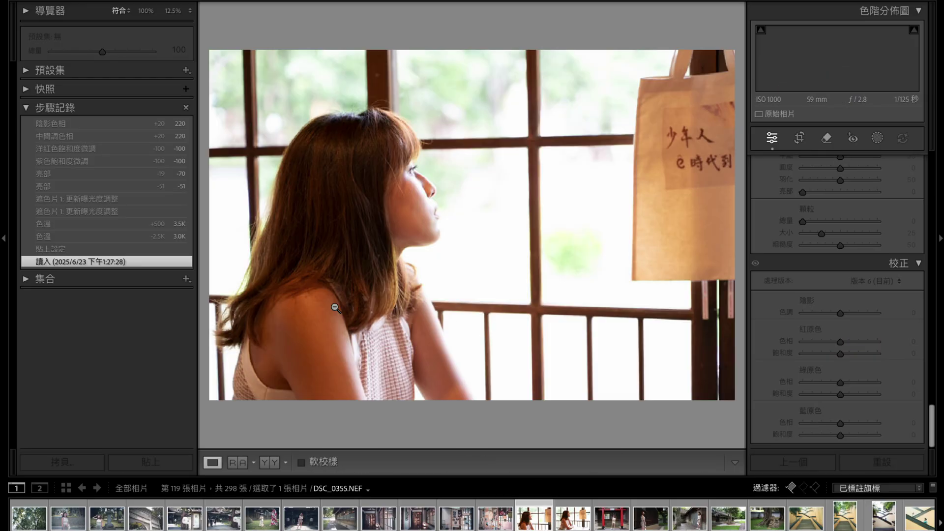
click(129, 123)
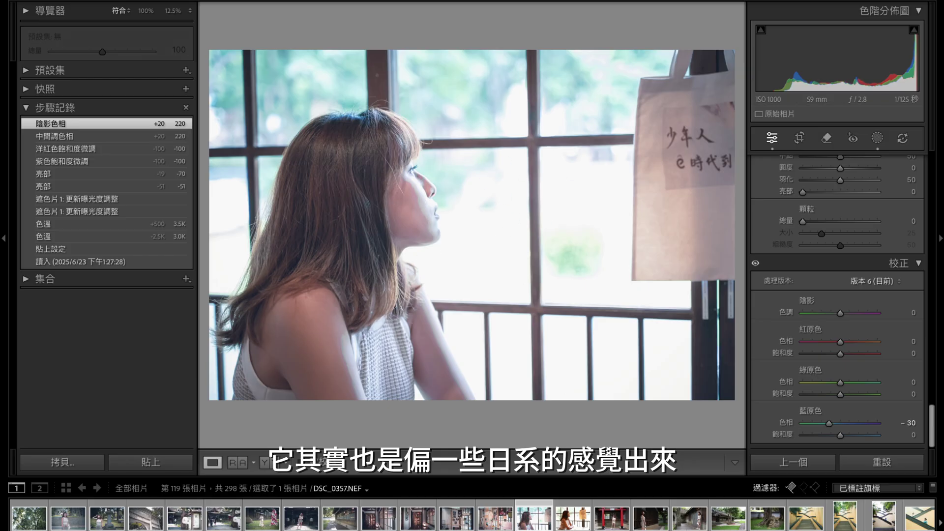
Show the wider girl-at-window shot in its misty-blue edited look
scroll(381, 512, down, 5)
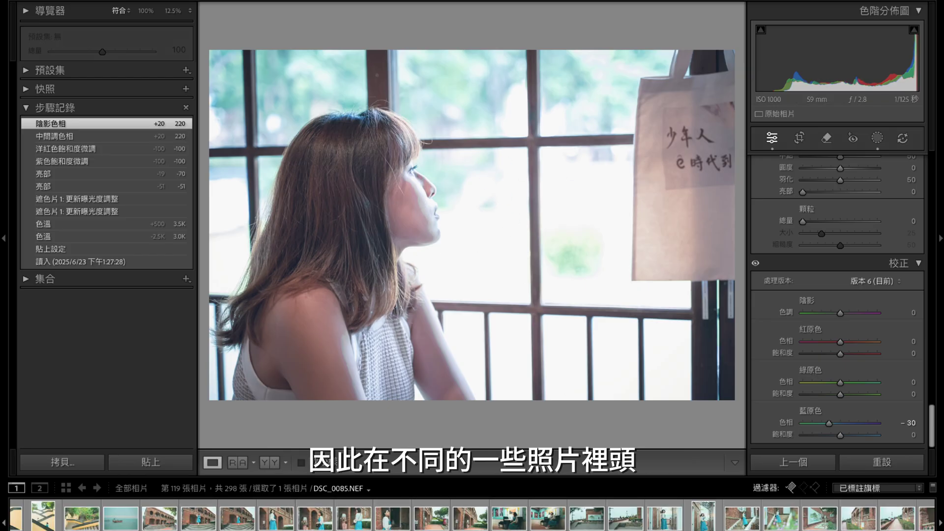
scroll(315, 514, up, 2)
scroll(344, 514, up, 2)
scroll(403, 514, up, 1)
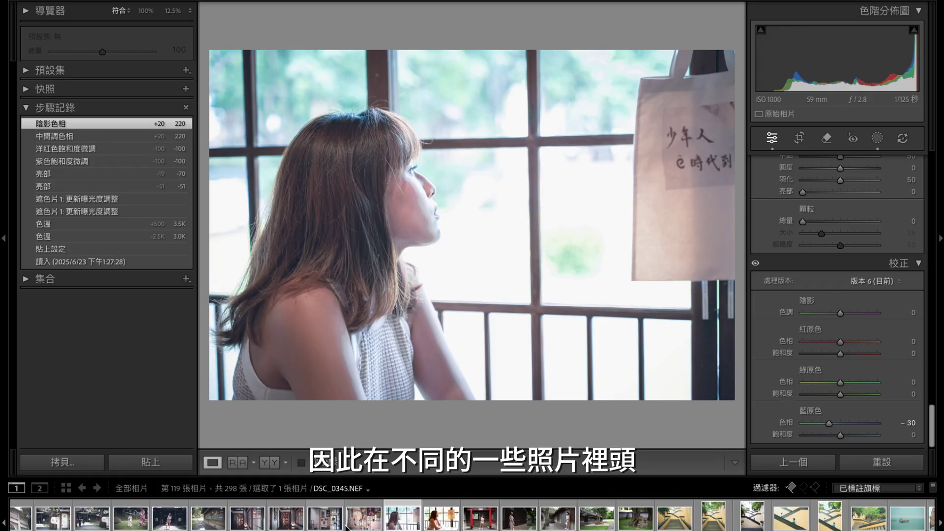
click(441, 516)
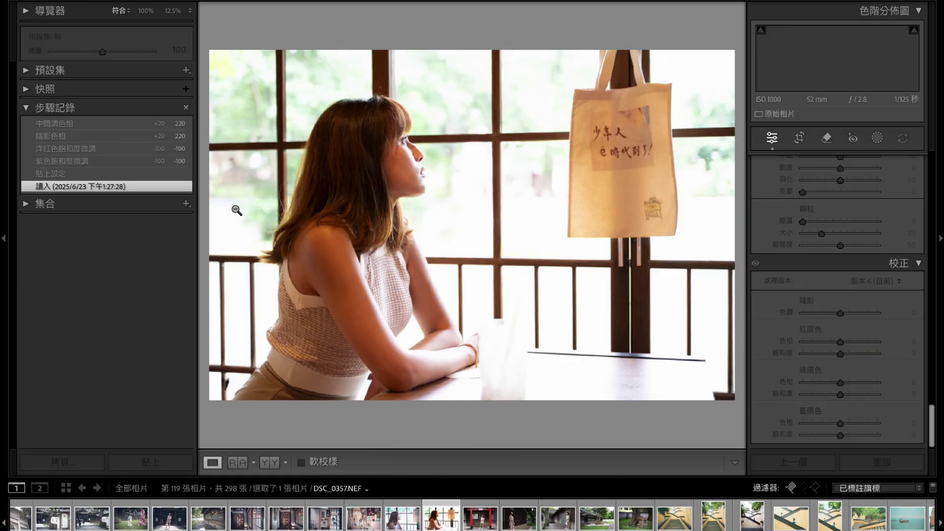
click(127, 123)
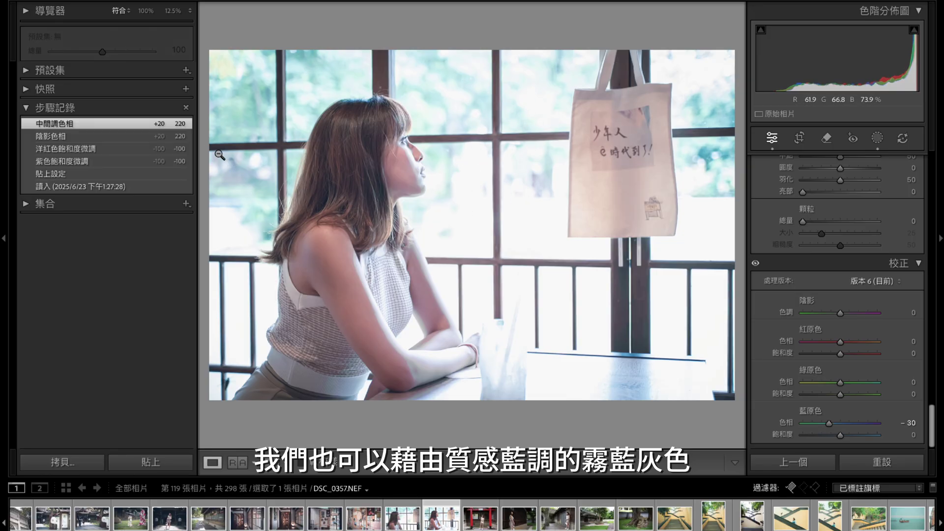
Show the red torii portrait's edited state and compare it before and after
click(482, 525)
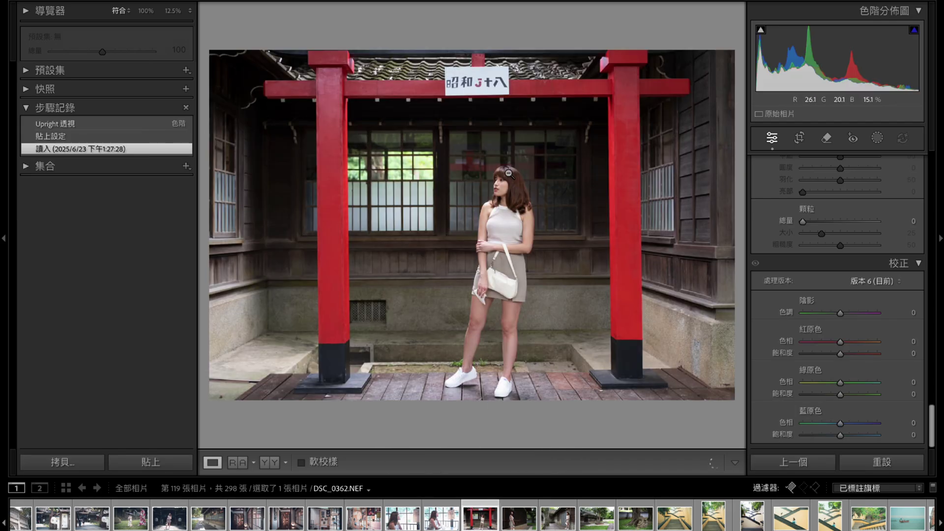
click(94, 125)
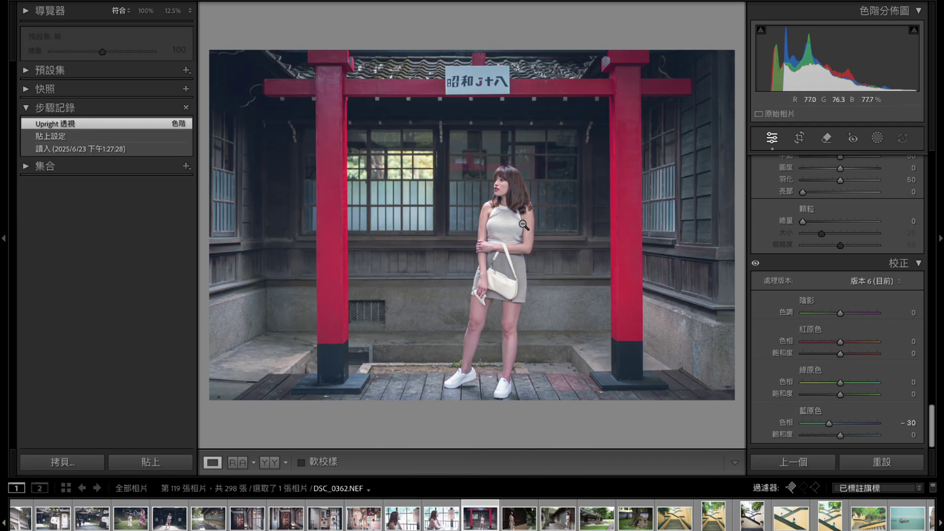
click(273, 465)
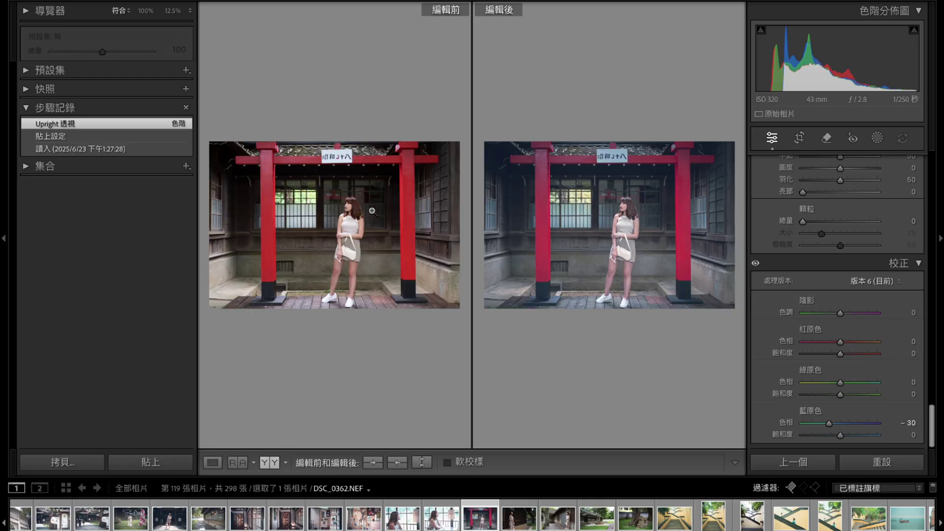
click(216, 463)
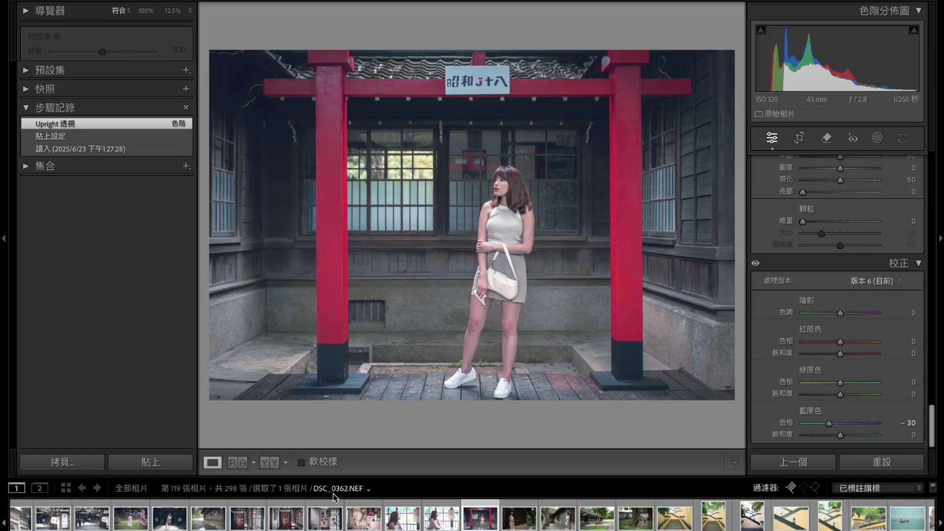
Compare the wooden-hall portrait before and after, then show the tree-trunk portrait's edited exposure
click(524, 525)
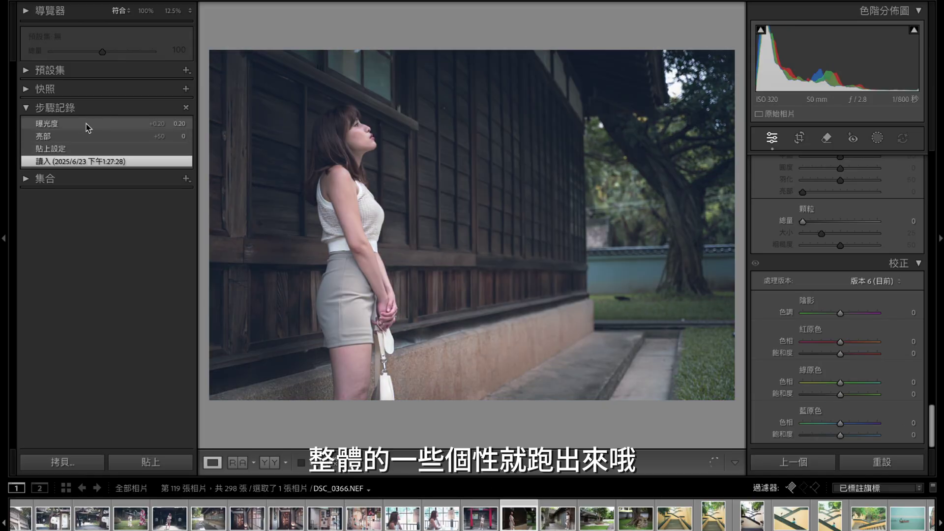
click(86, 124)
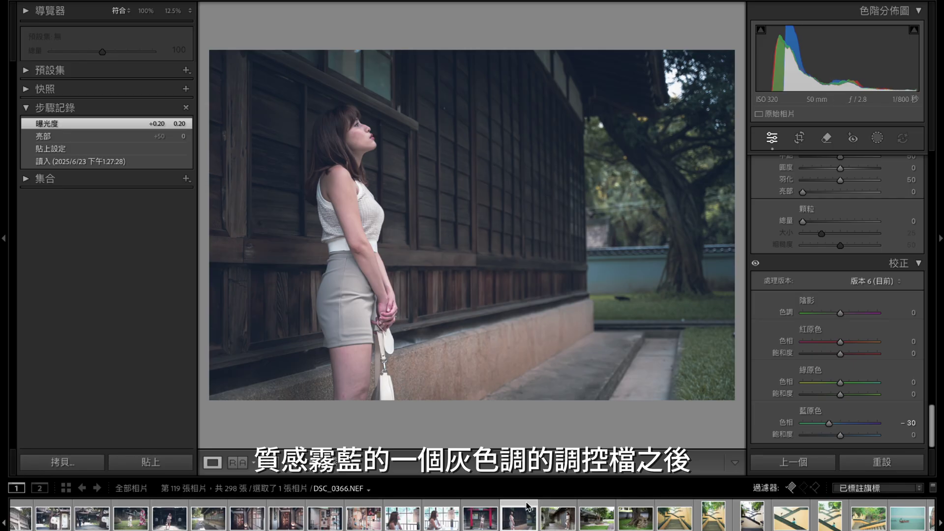
click(271, 462)
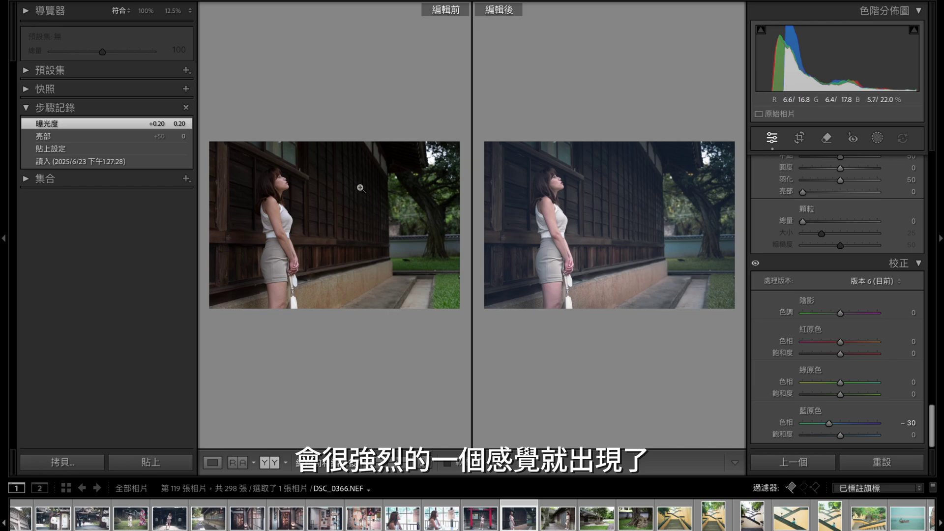
click(212, 463)
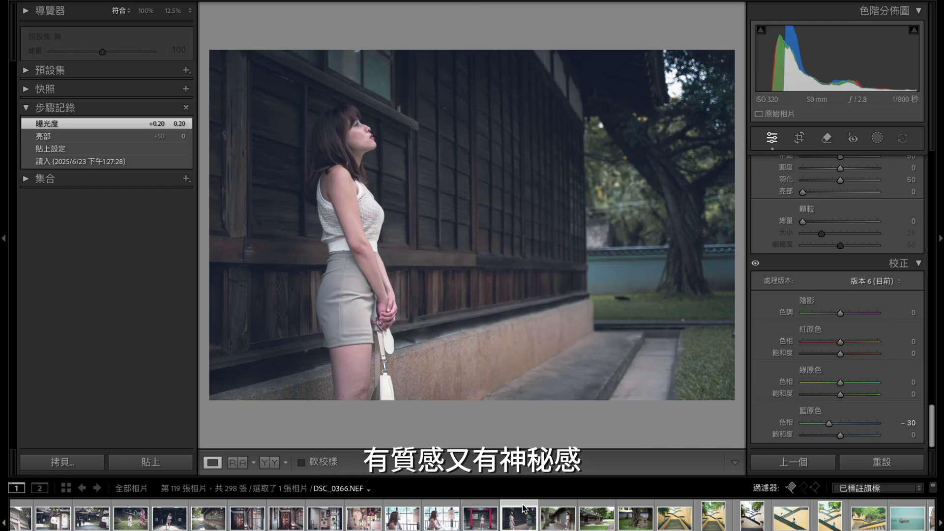
click(563, 522)
click(120, 123)
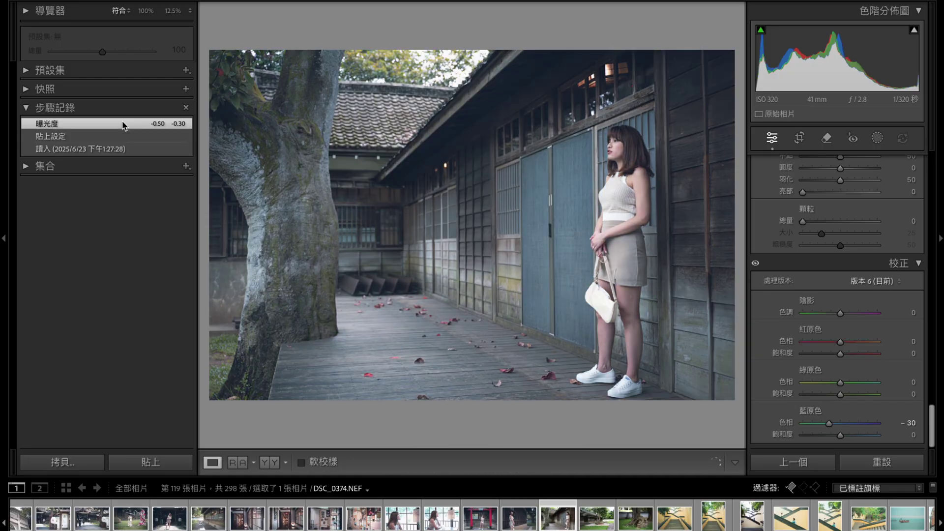
Compare the tree-trunk portrait and courtyard hall photo before and after editing
click(268, 462)
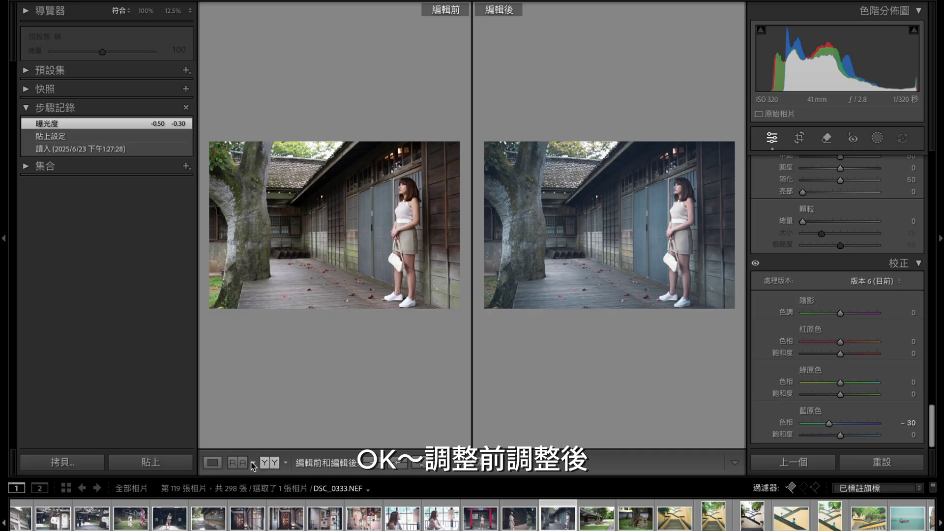
click(215, 462)
click(596, 521)
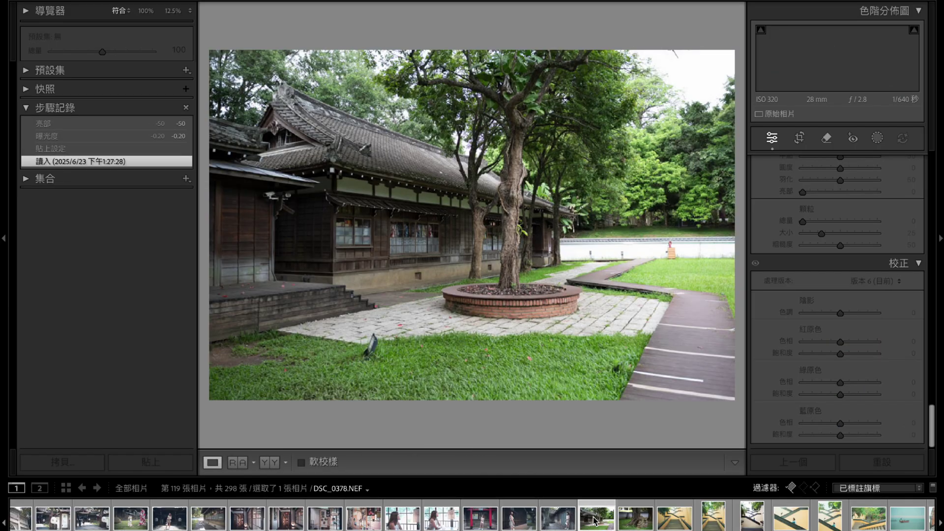
click(127, 123)
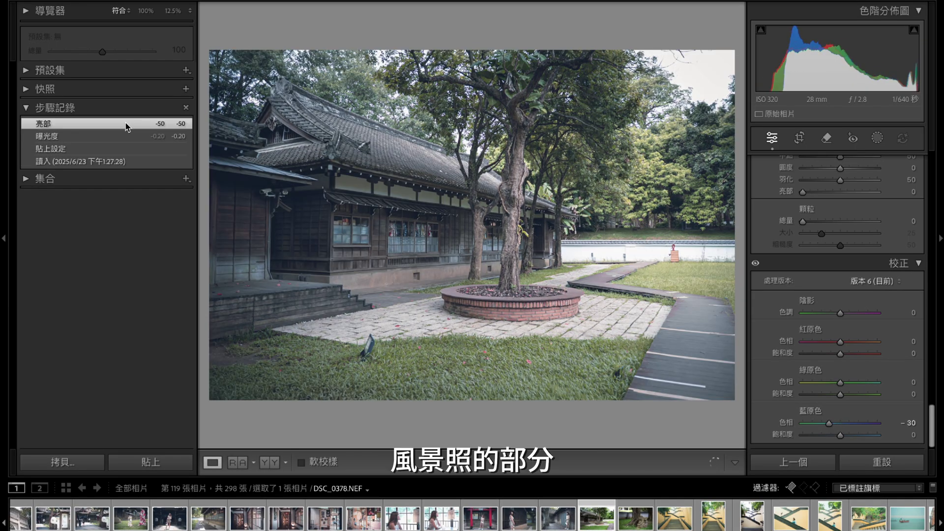
click(270, 465)
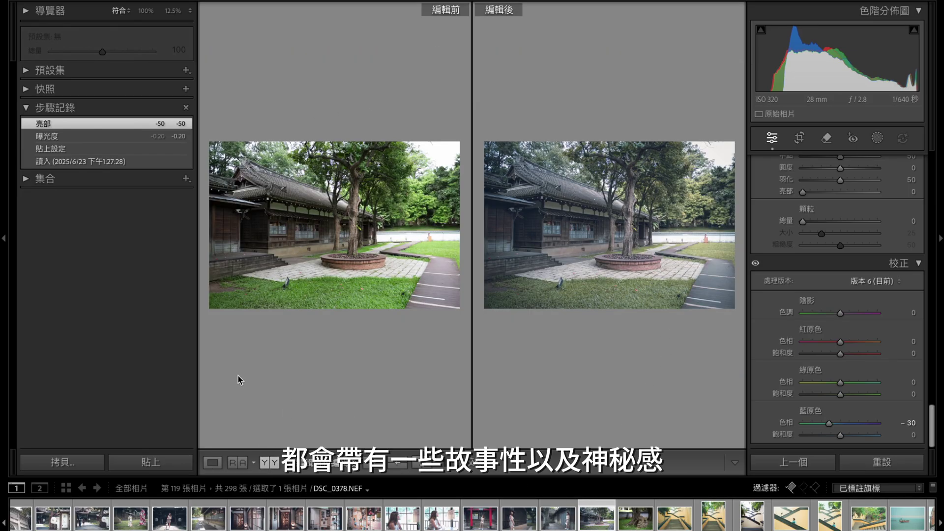
click(215, 467)
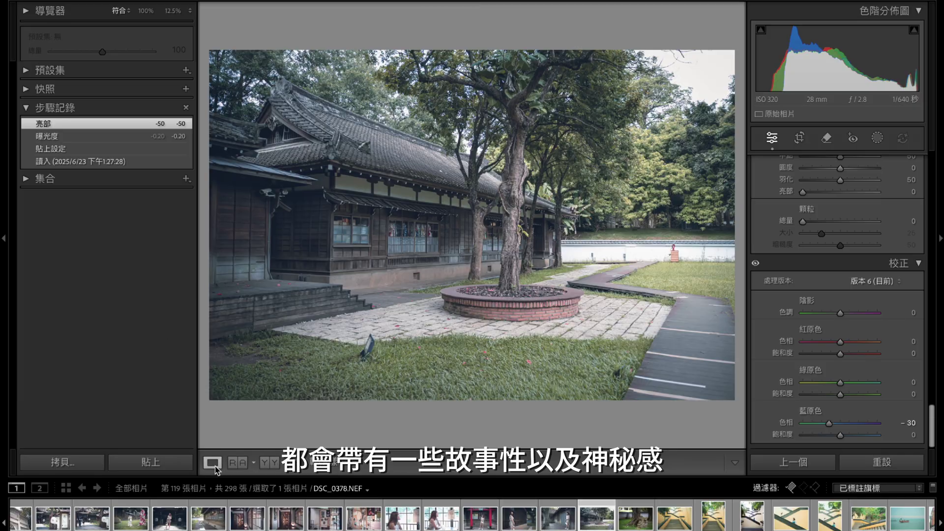
Compare the monkey statue photo before and after, then return to the window portraits
click(636, 517)
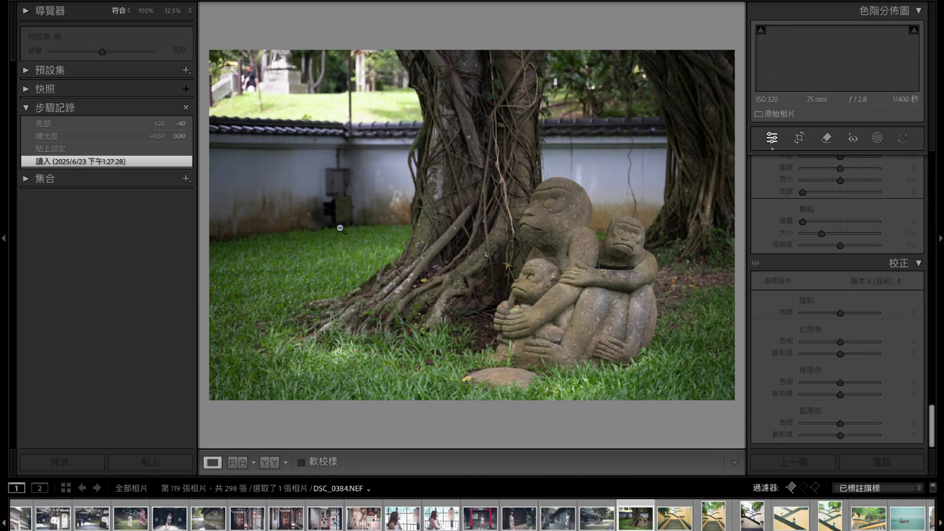
click(94, 125)
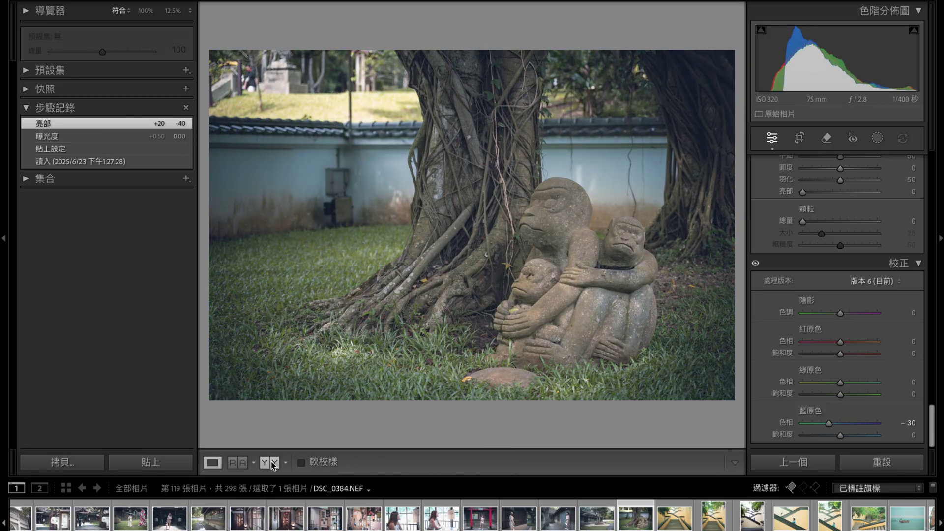
click(273, 465)
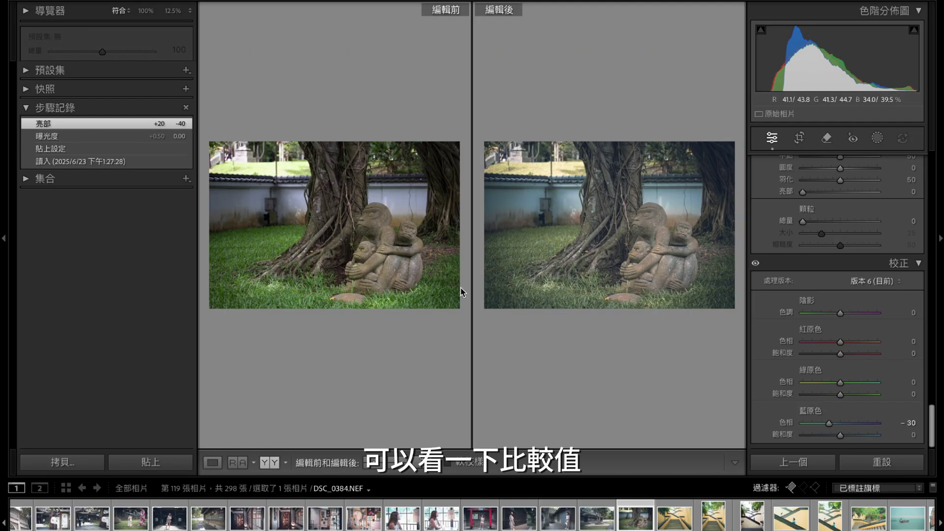
click(211, 462)
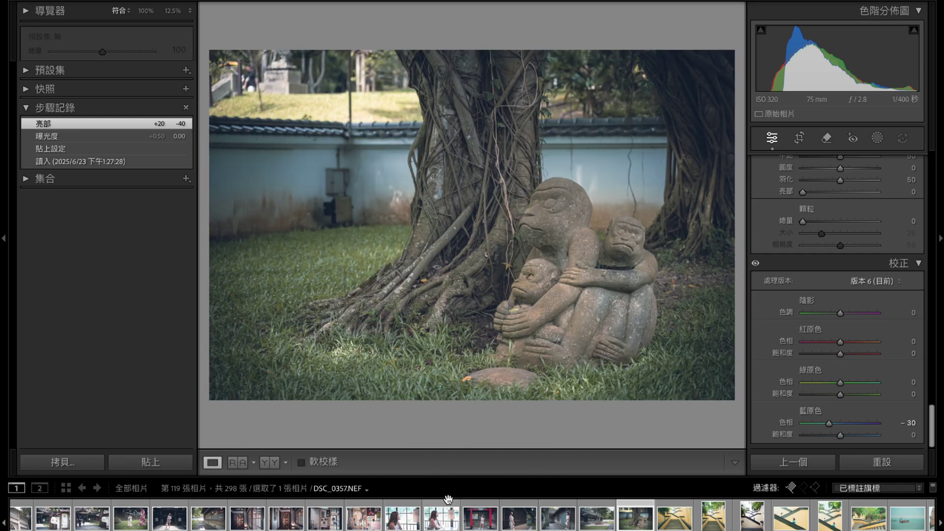
click(457, 519)
click(403, 518)
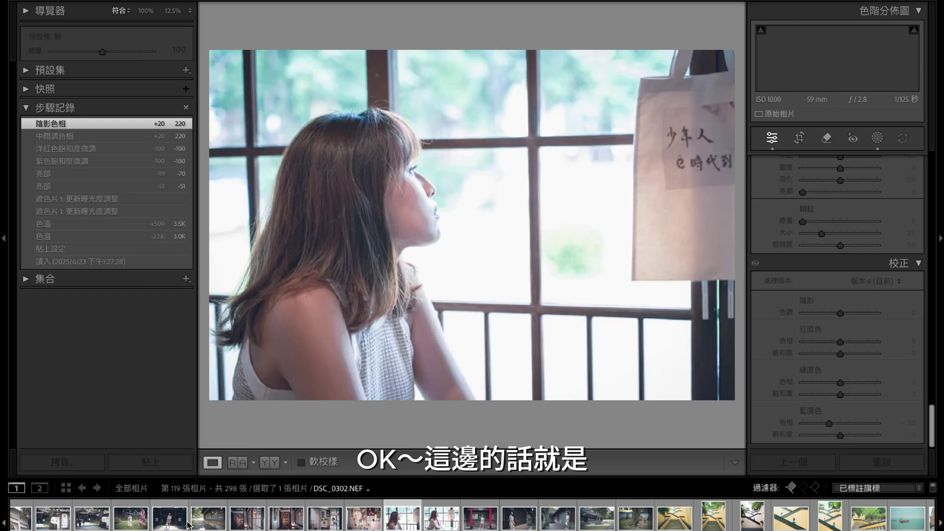
Open the lantern-flanked temple-gate portrait from the filmstrip to view its misty-blue grade
click(181, 526)
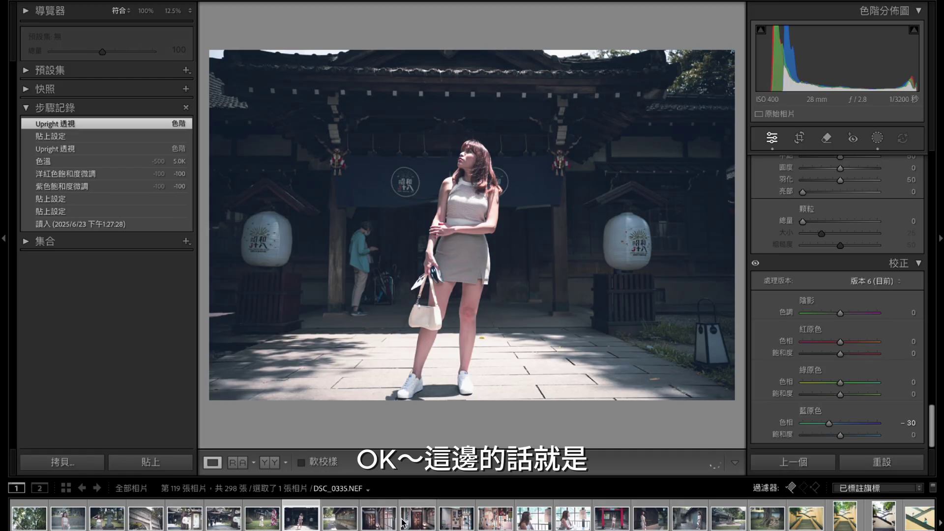